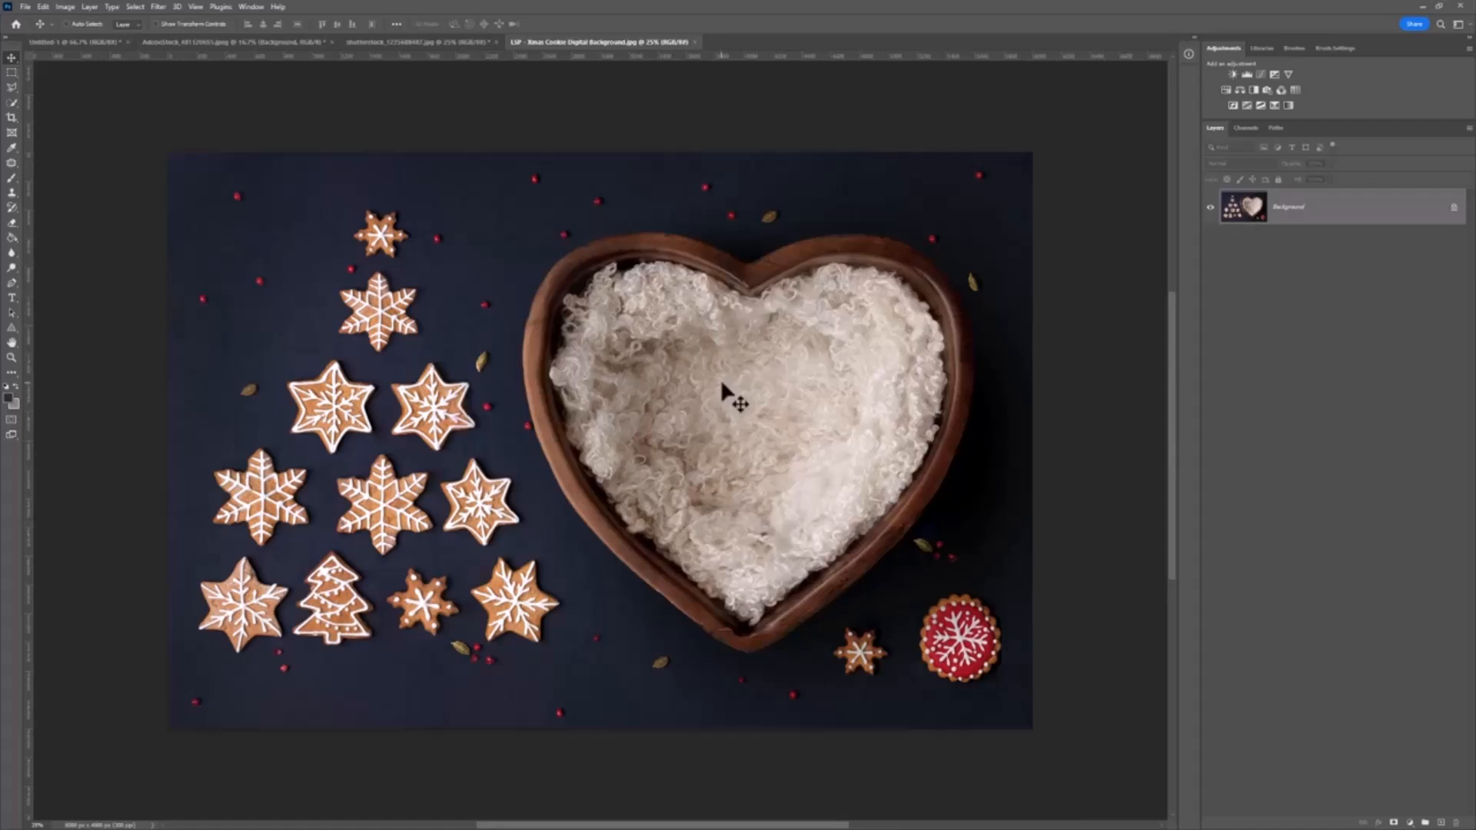
- Place the newborn photo 6G5A2221.CR2 as an embedded layer on the Christmas cookie background
left_click(25, 6)
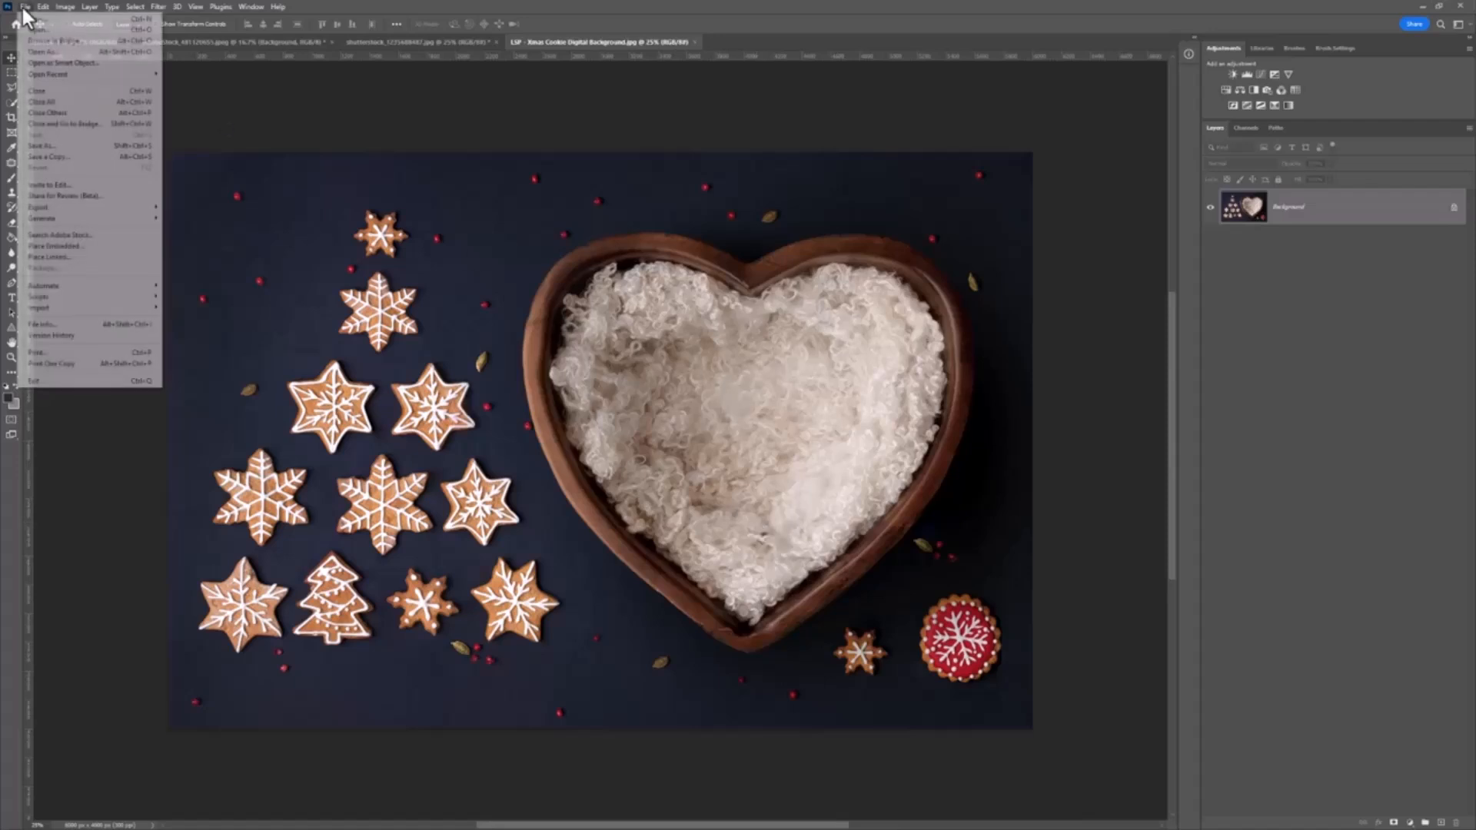
left_click(89, 247)
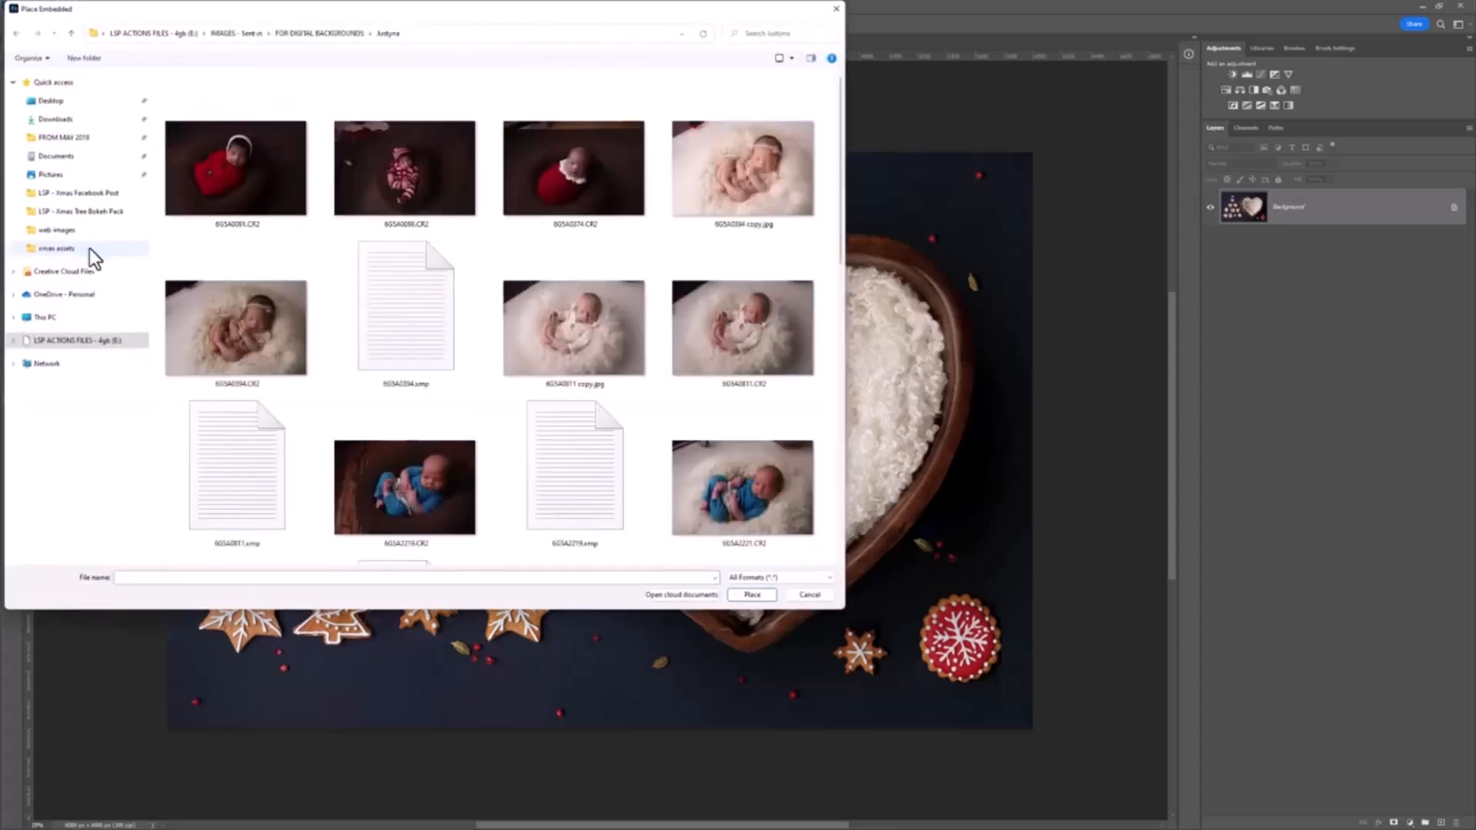
double_click(744, 486)
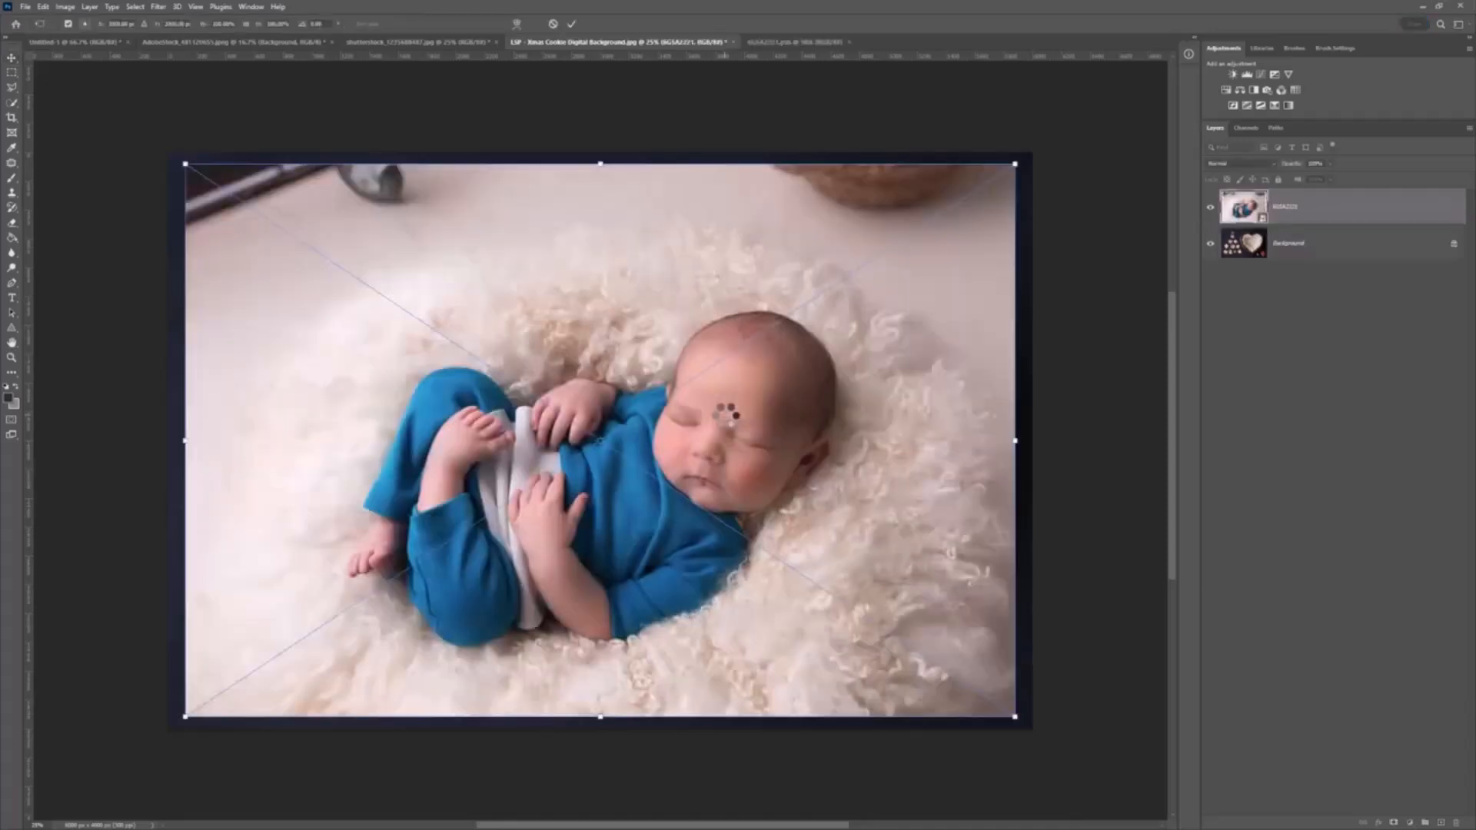
- Scale the placed baby photo down, position it over the heart-shaped bowl and commit the placement
left_click_drag(183, 160, 471, 355)
left_click_drag(814, 478, 729, 369)
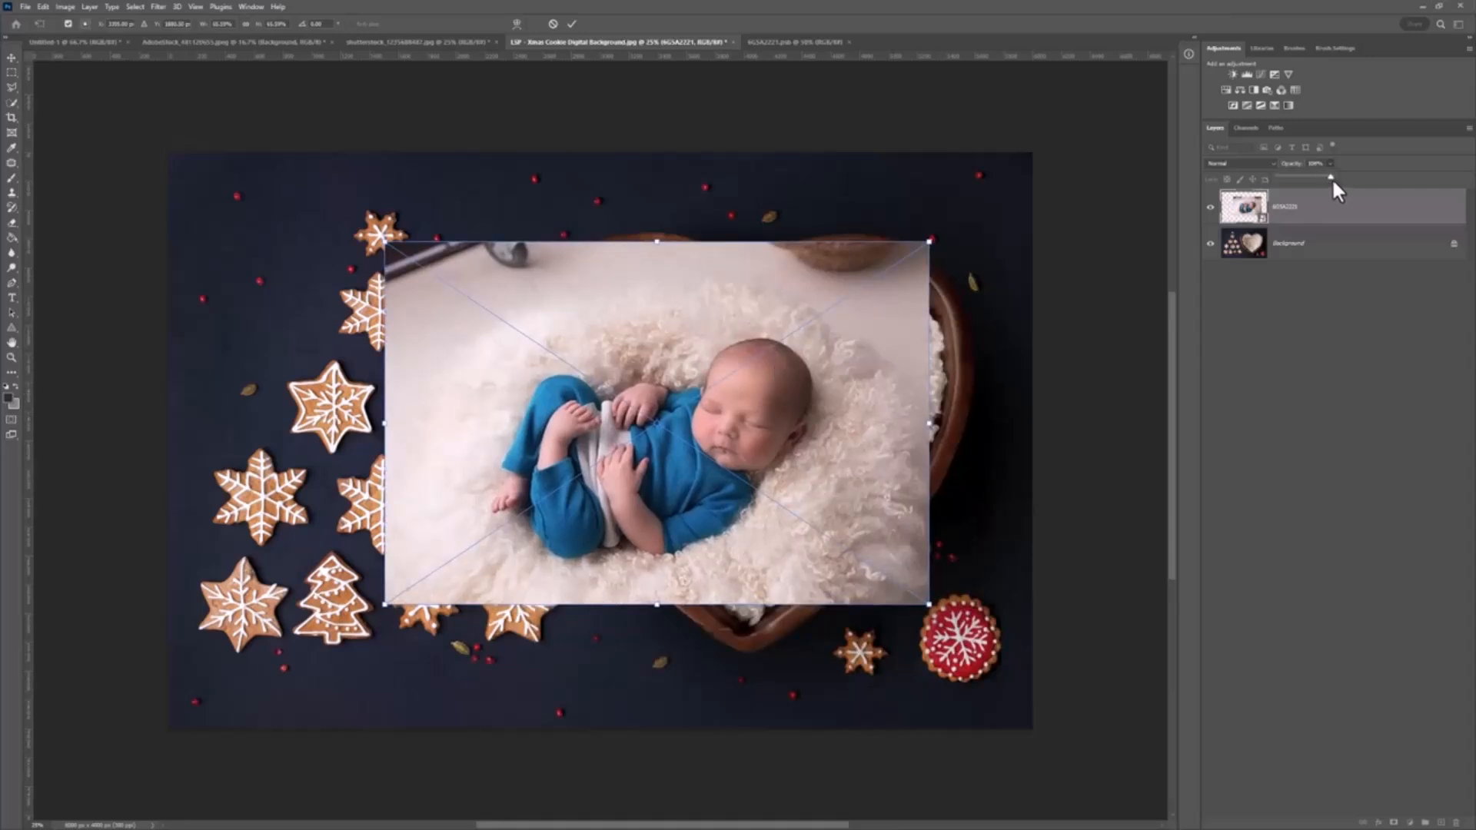
left_click(258, 6)
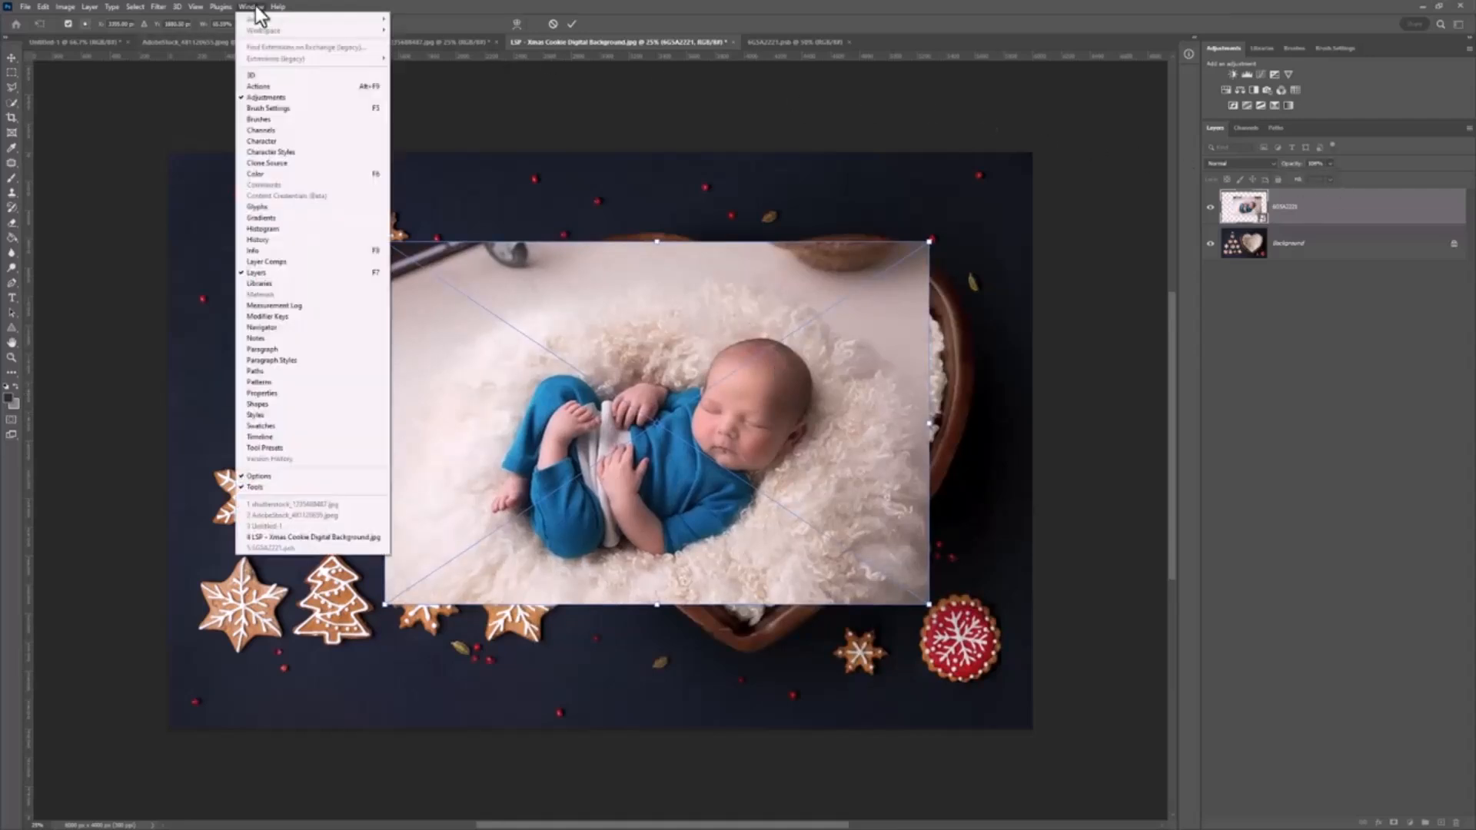
left_click(247, 5)
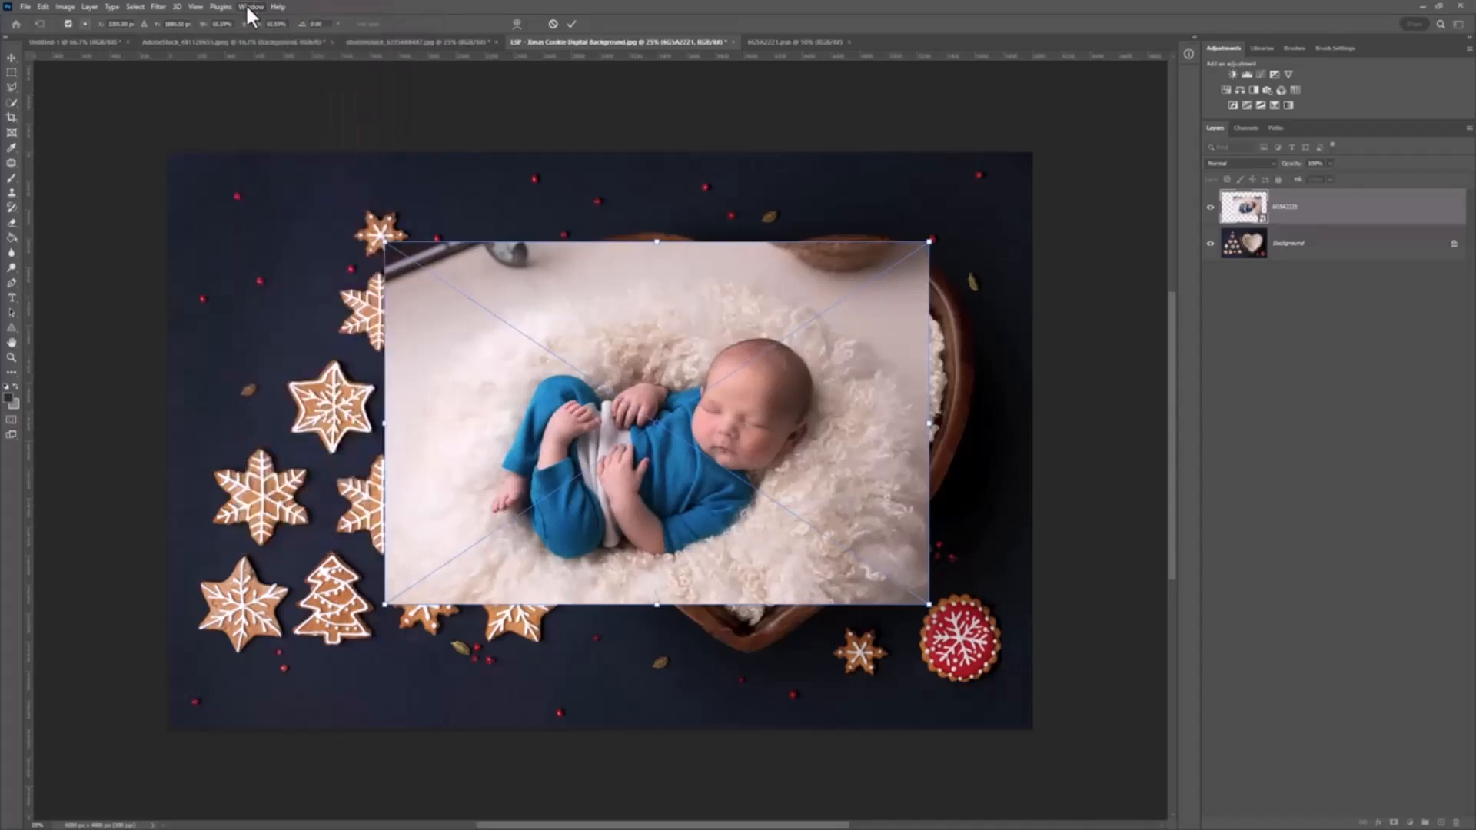
key("Return")
- Lower the baby layer's opacity enough to see the heart-shaped bowl through it
left_click(1329, 164)
left_click_drag(1322, 183, 1301, 177)
left_click(1291, 204)
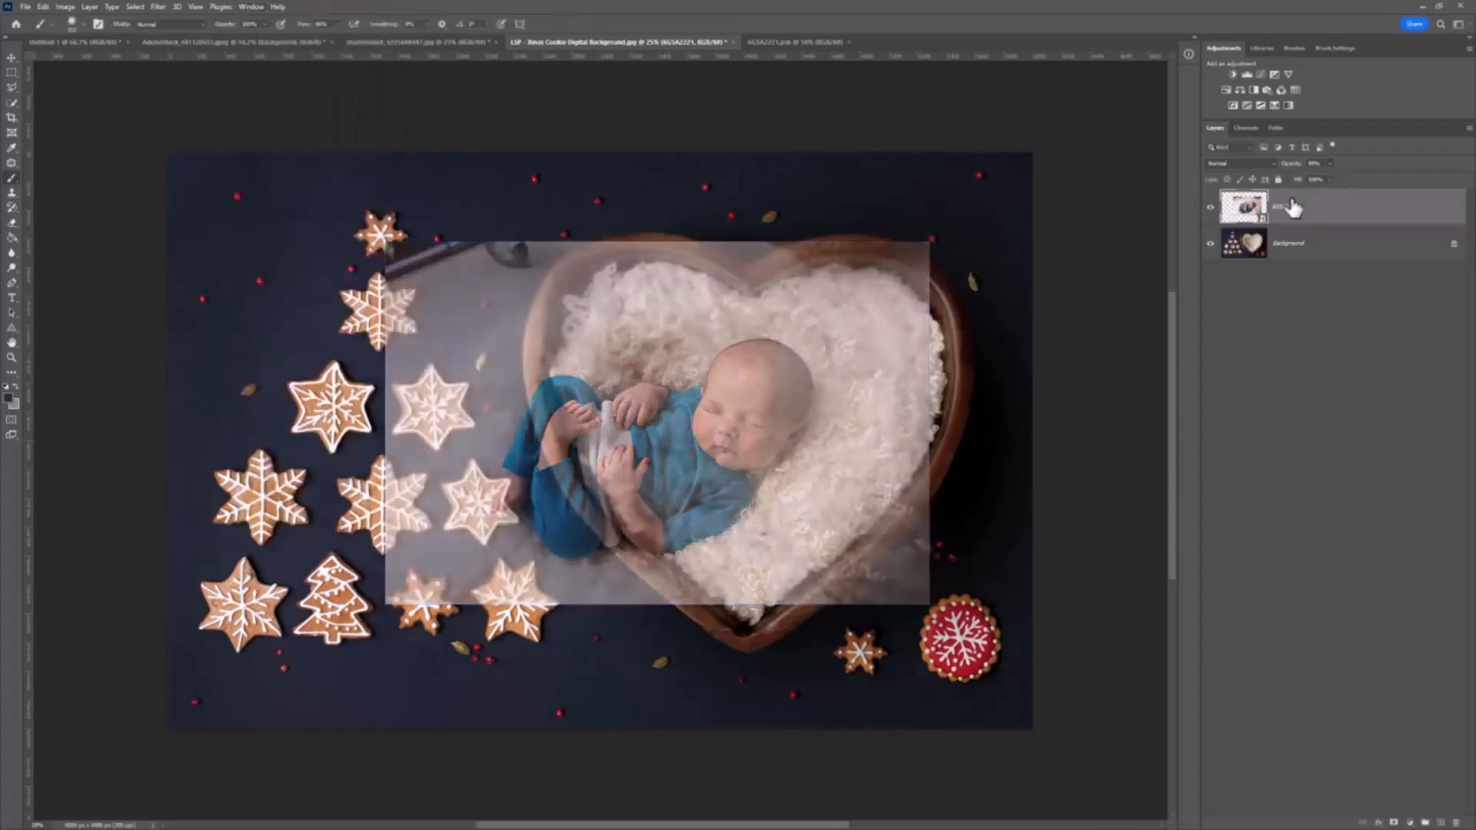
- Free-transform the baby photo, rotating it counterclockwise and moving it so the baby lies inside the heart-shaped bowl
key("ctrl+t")
left_click_drag(876, 445, 922, 428)
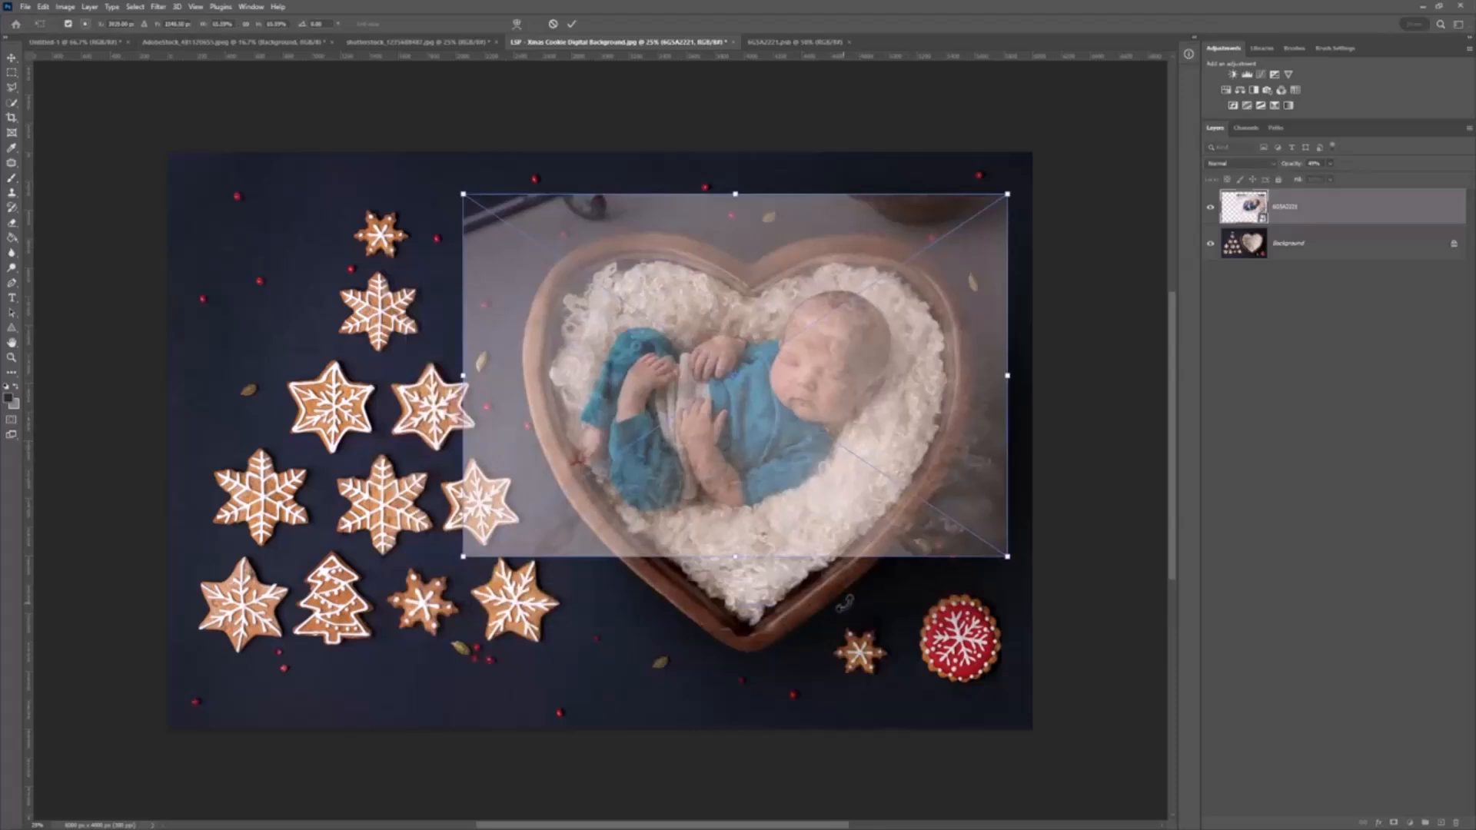
left_click_drag(846, 604, 956, 554)
left_click_drag(873, 412, 879, 435)
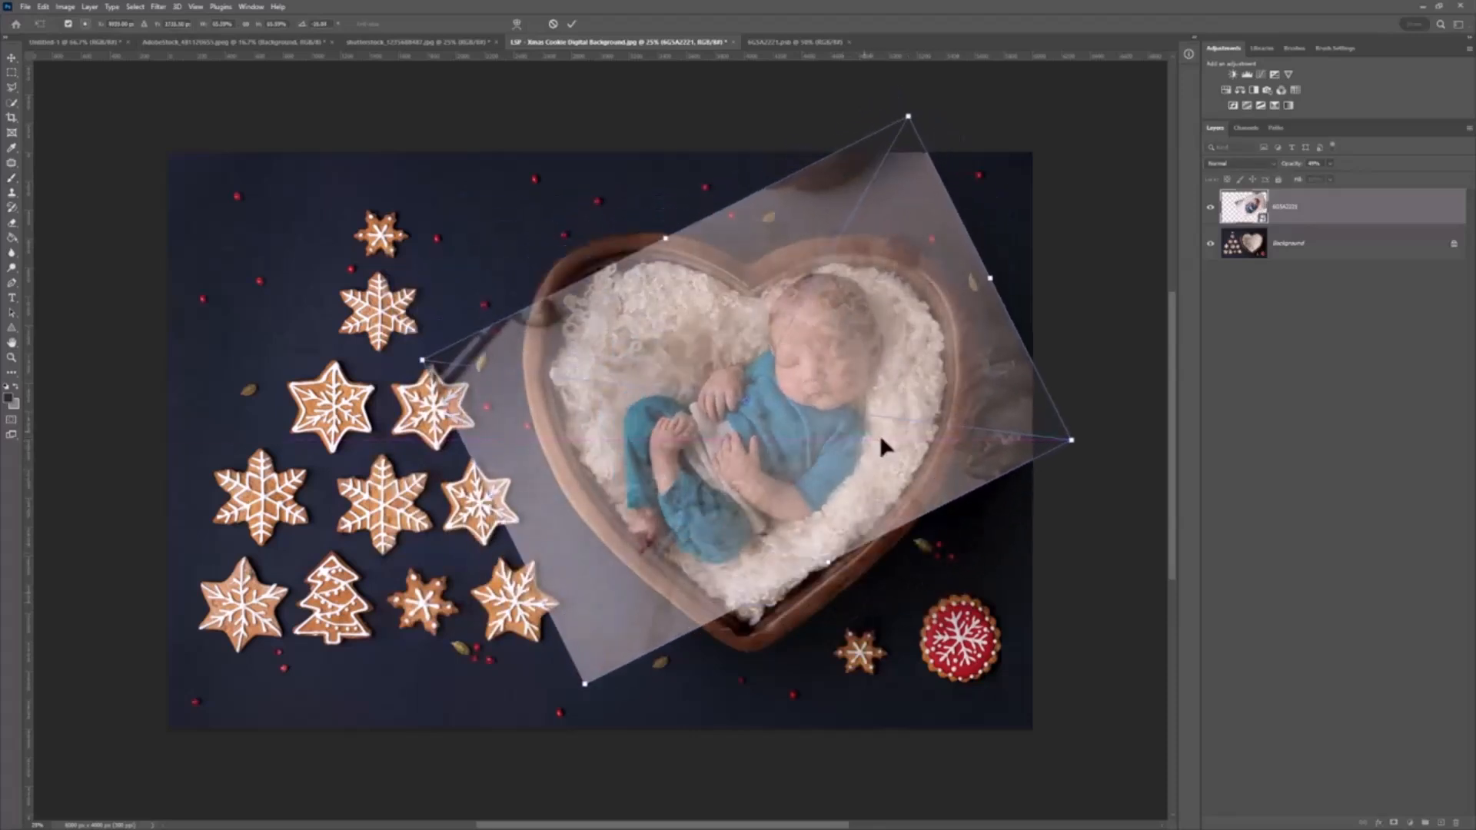
- Try the baby photo flipped horizontally and flip it back to its original orientation
right_click(879, 435)
left_click(873, 638)
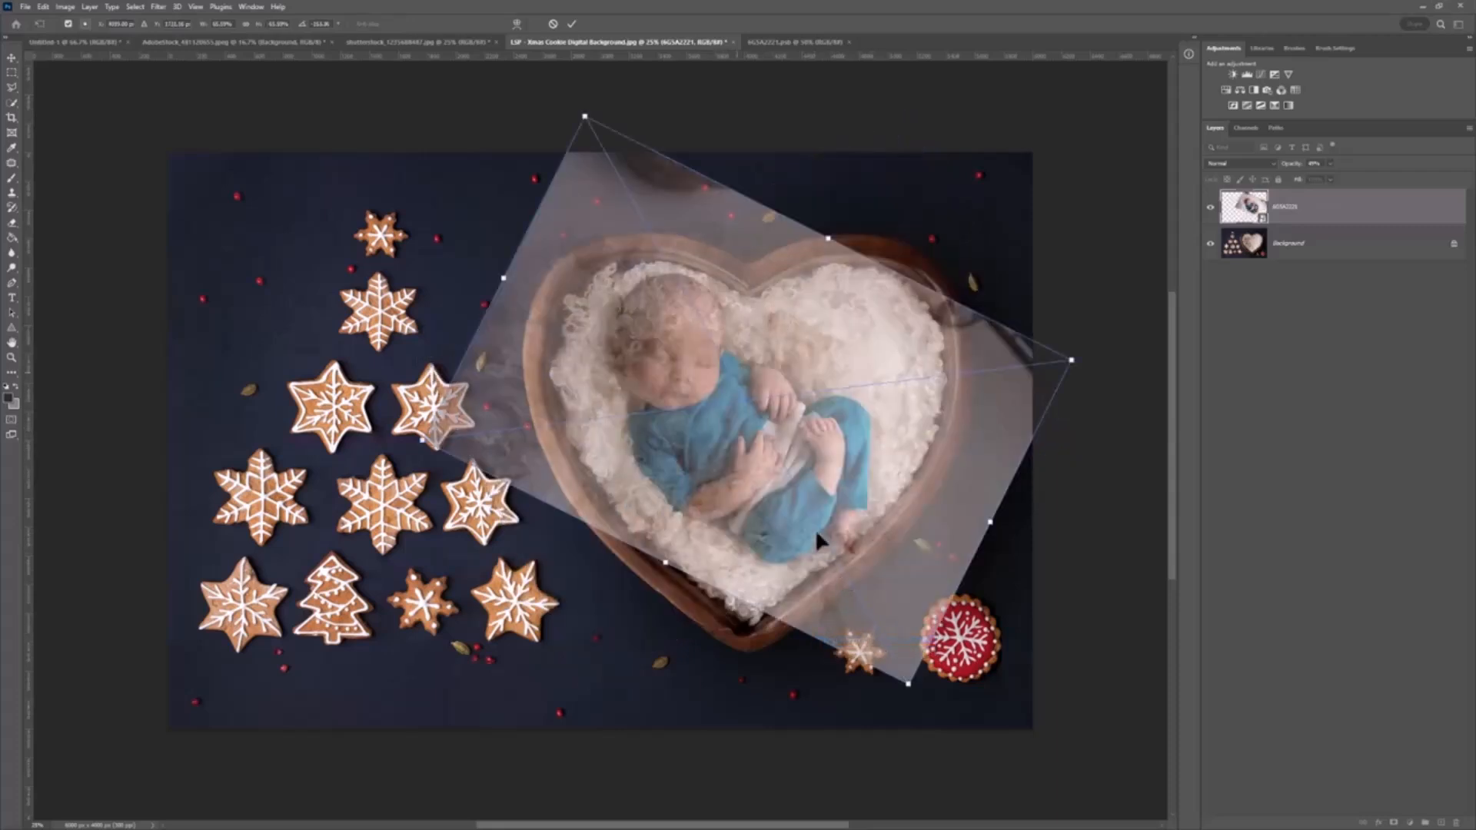
right_click(711, 336)
left_click(767, 546)
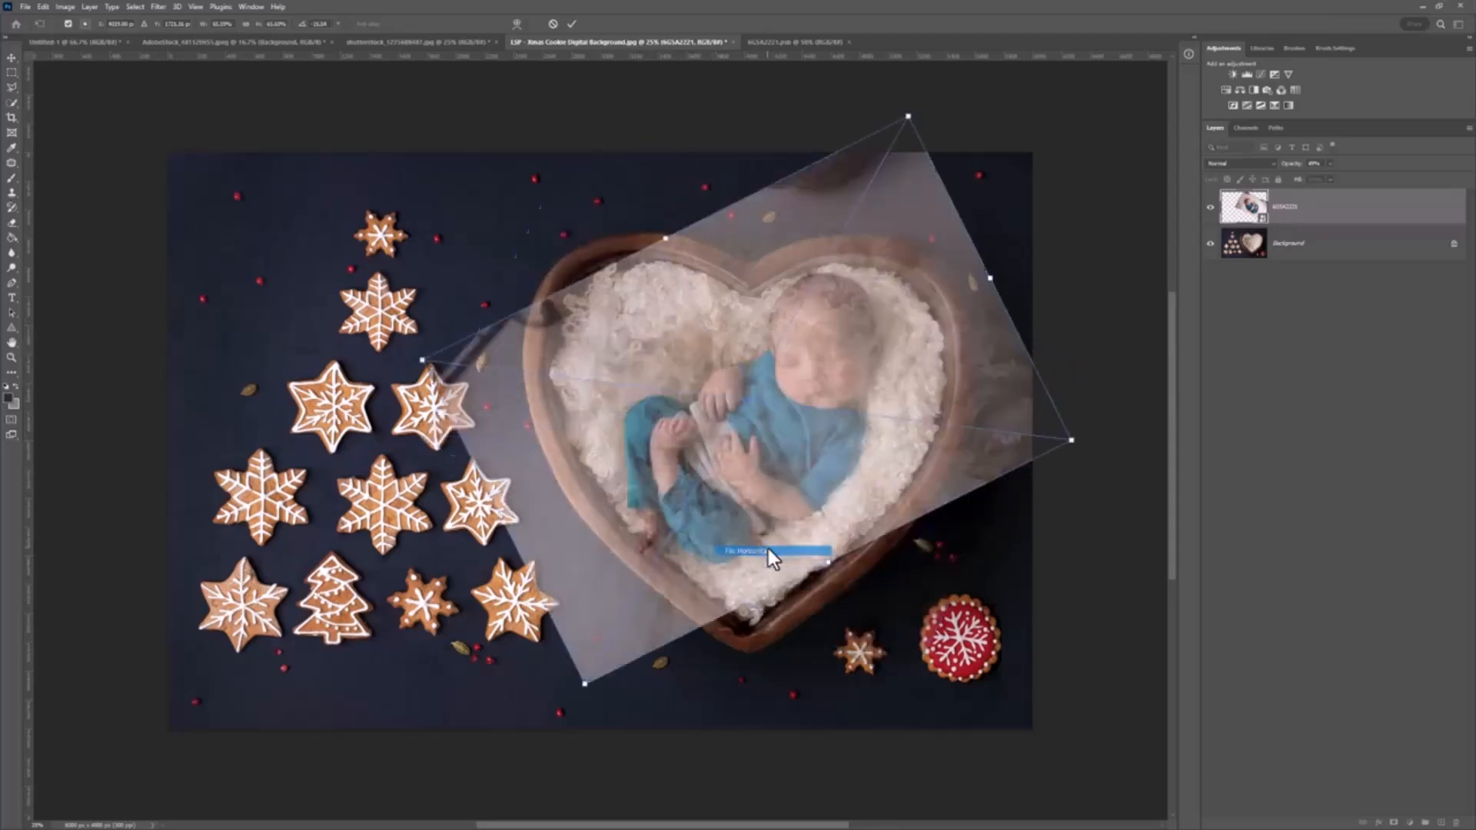
- Enlarge and fine-tune the baby photo's size and angle until the baby fills the heart-shaped bowl, and commit the transform
left_click_drag(828, 562, 856, 504)
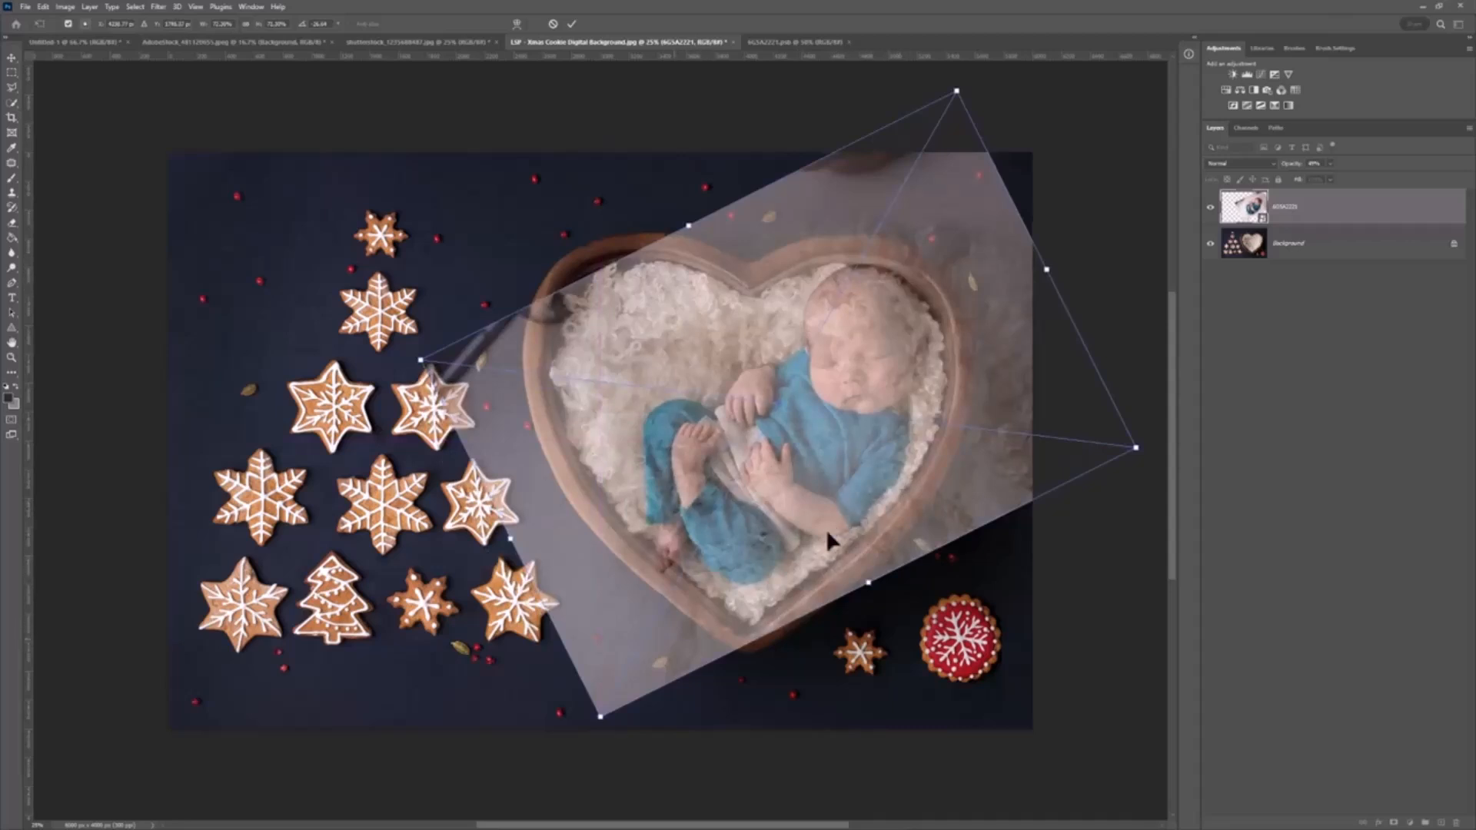
left_click_drag(601, 716, 612, 701)
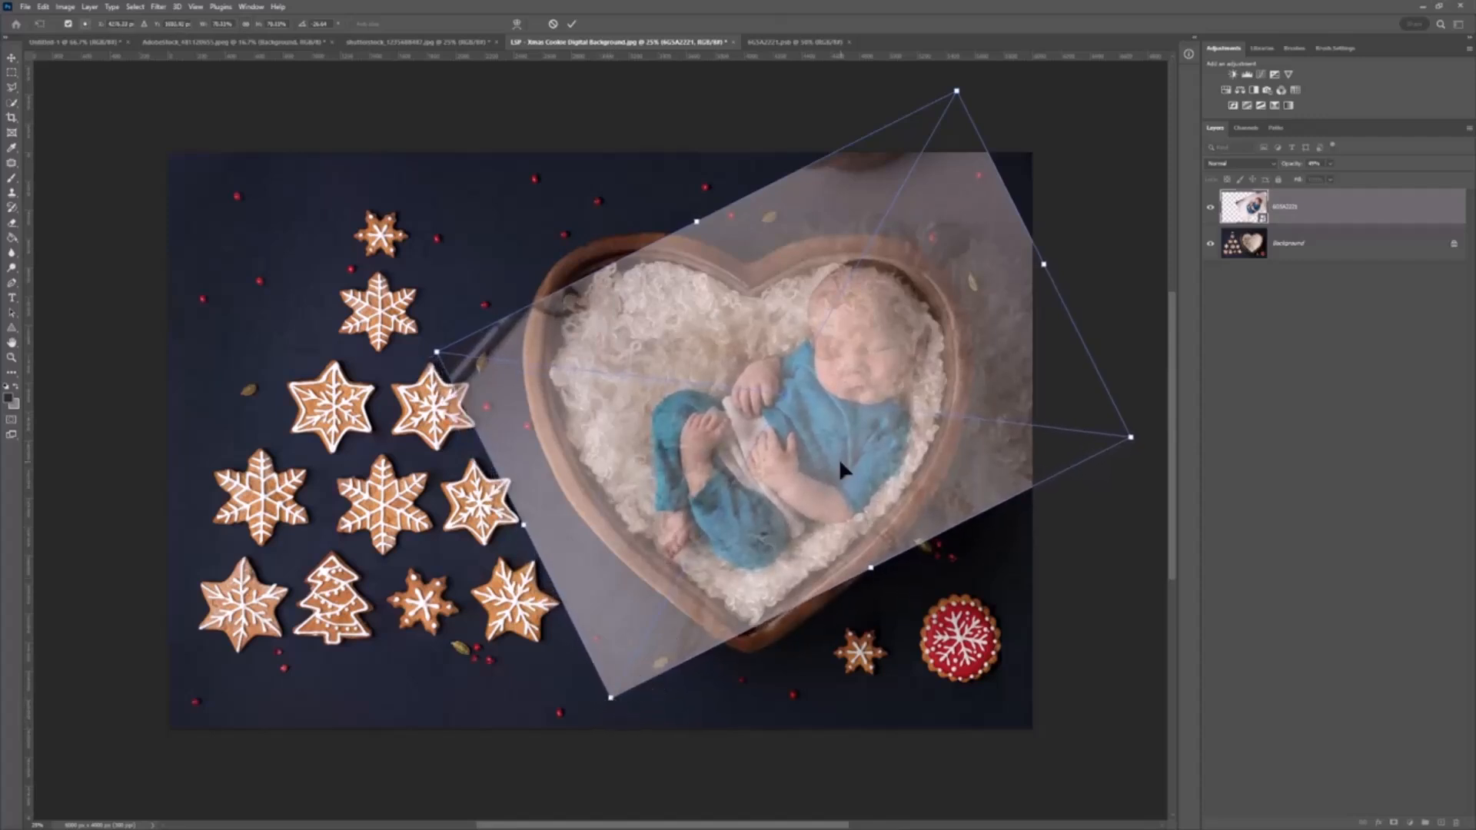
left_click_drag(956, 90, 950, 102)
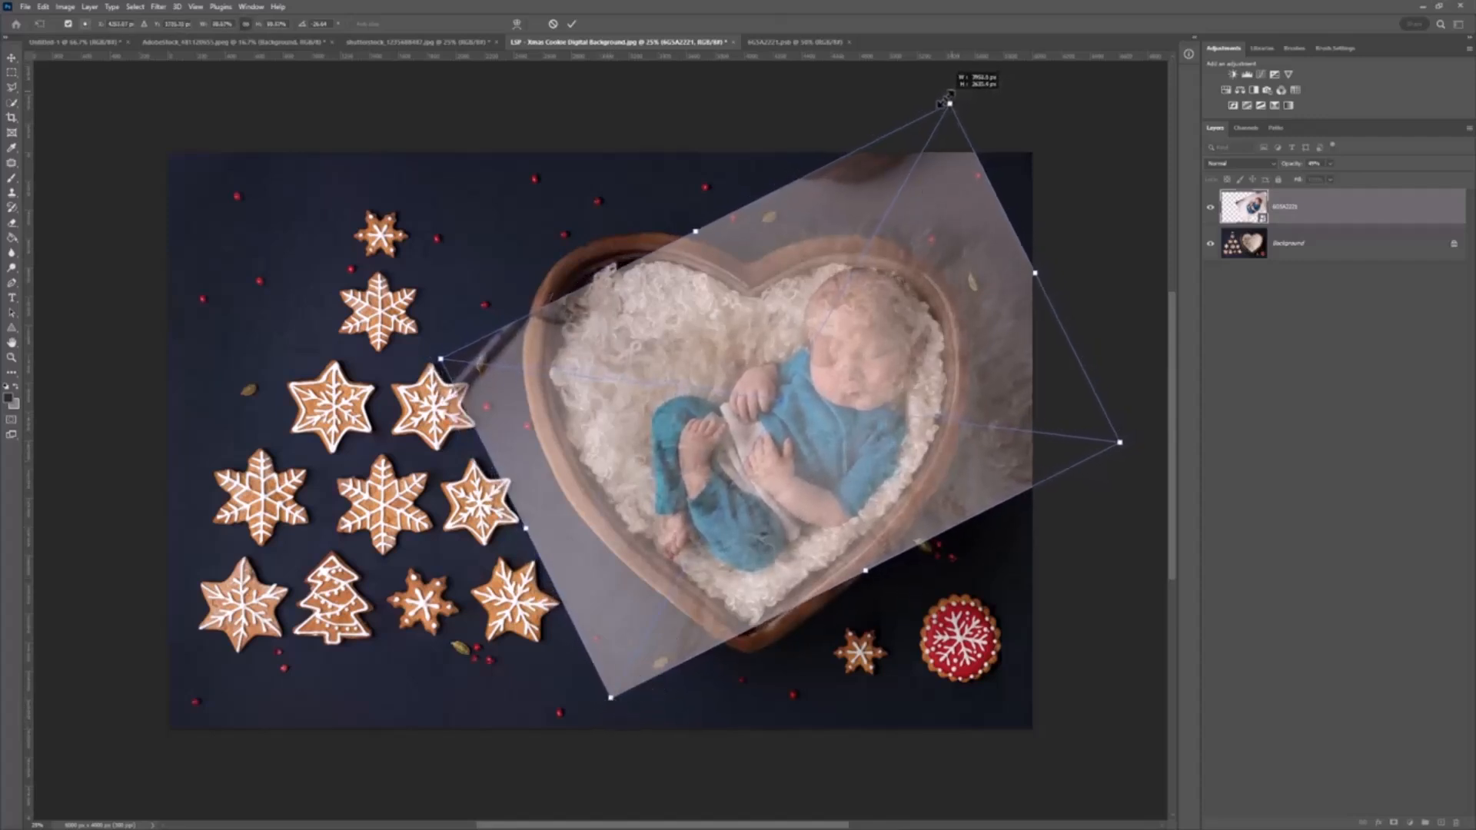
left_click_drag(1024, 136, 1050, 163)
key("Return")
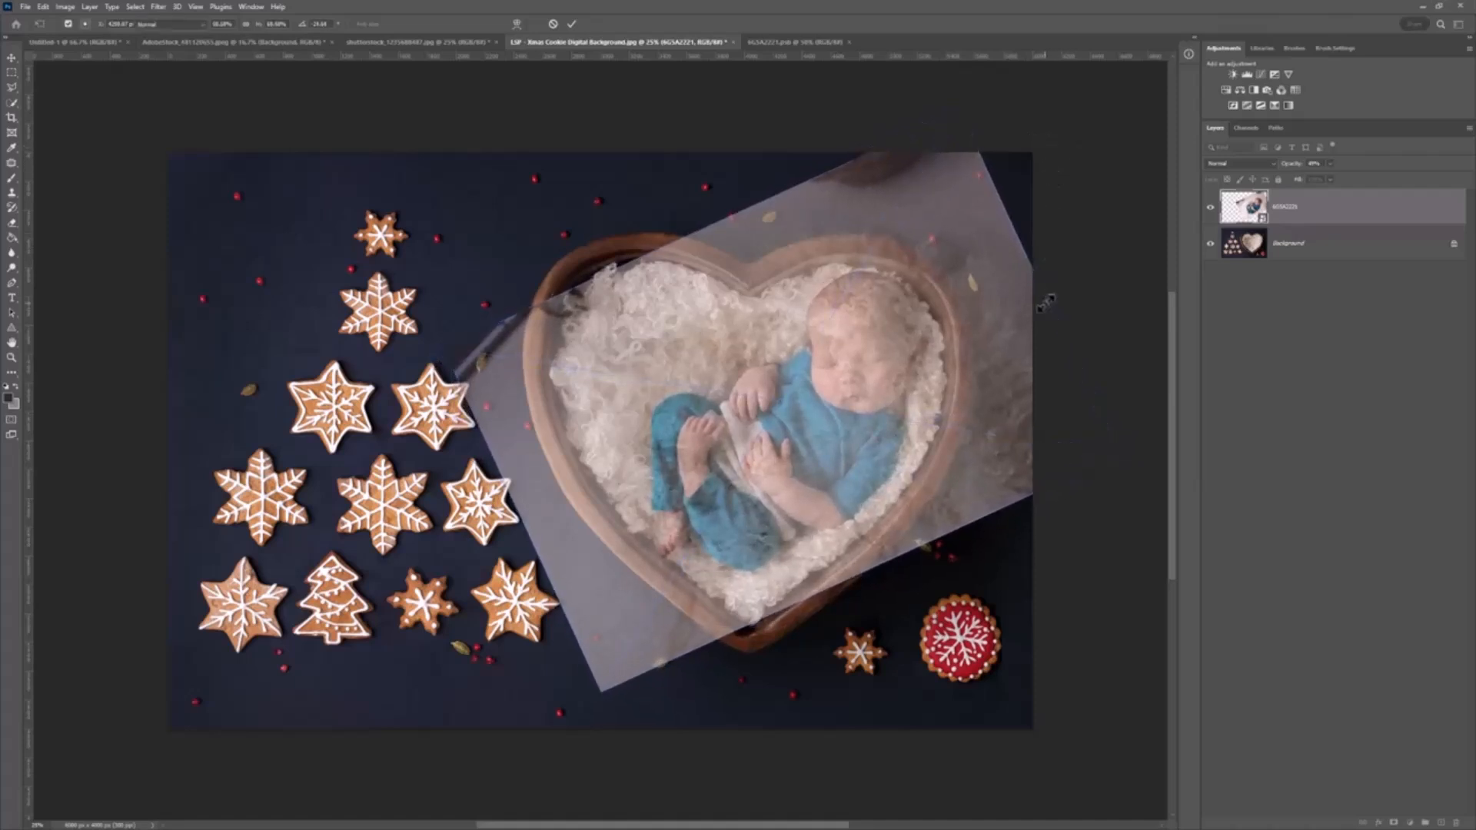
- Restore the baby layer to 100% opacity and add a black layer mask that hides it
key("b")
left_click_drag(1330, 174, 1362, 175)
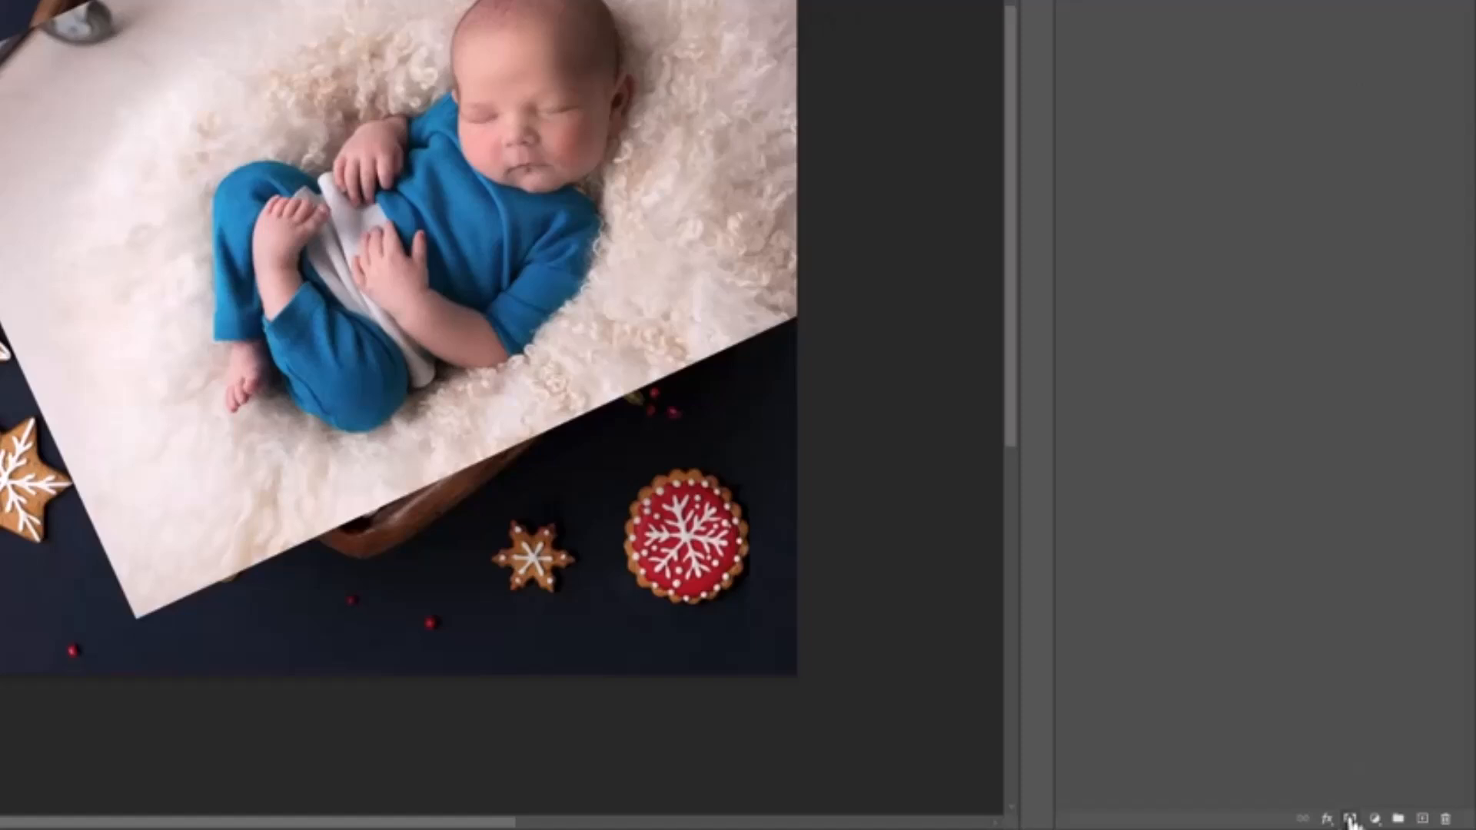
left_click(1350, 819)
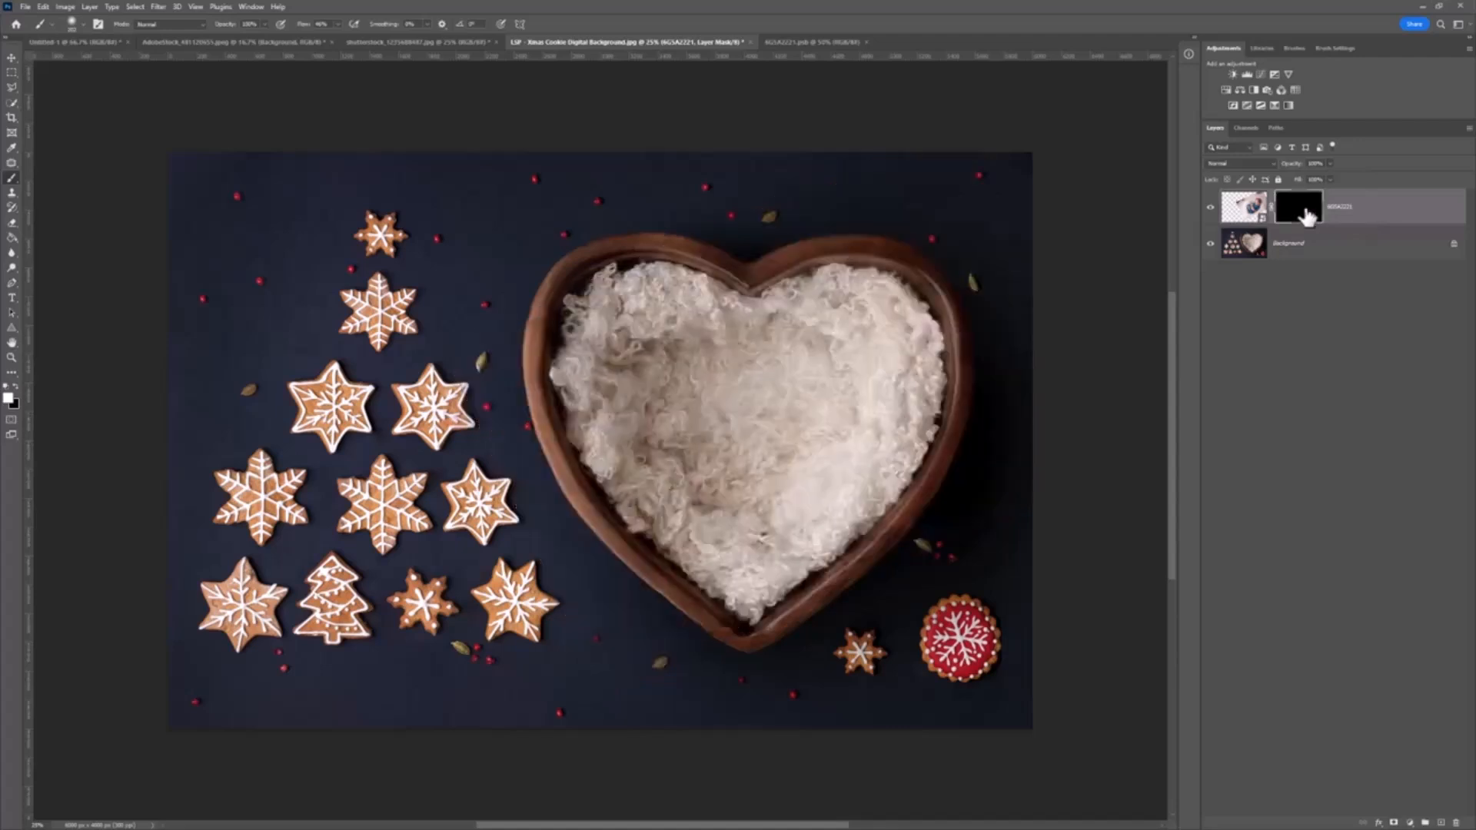
- Paint white on the mask with a soft round brush at 0% hardness to reveal the baby inside the bowl
key("z")
left_click(873, 389)
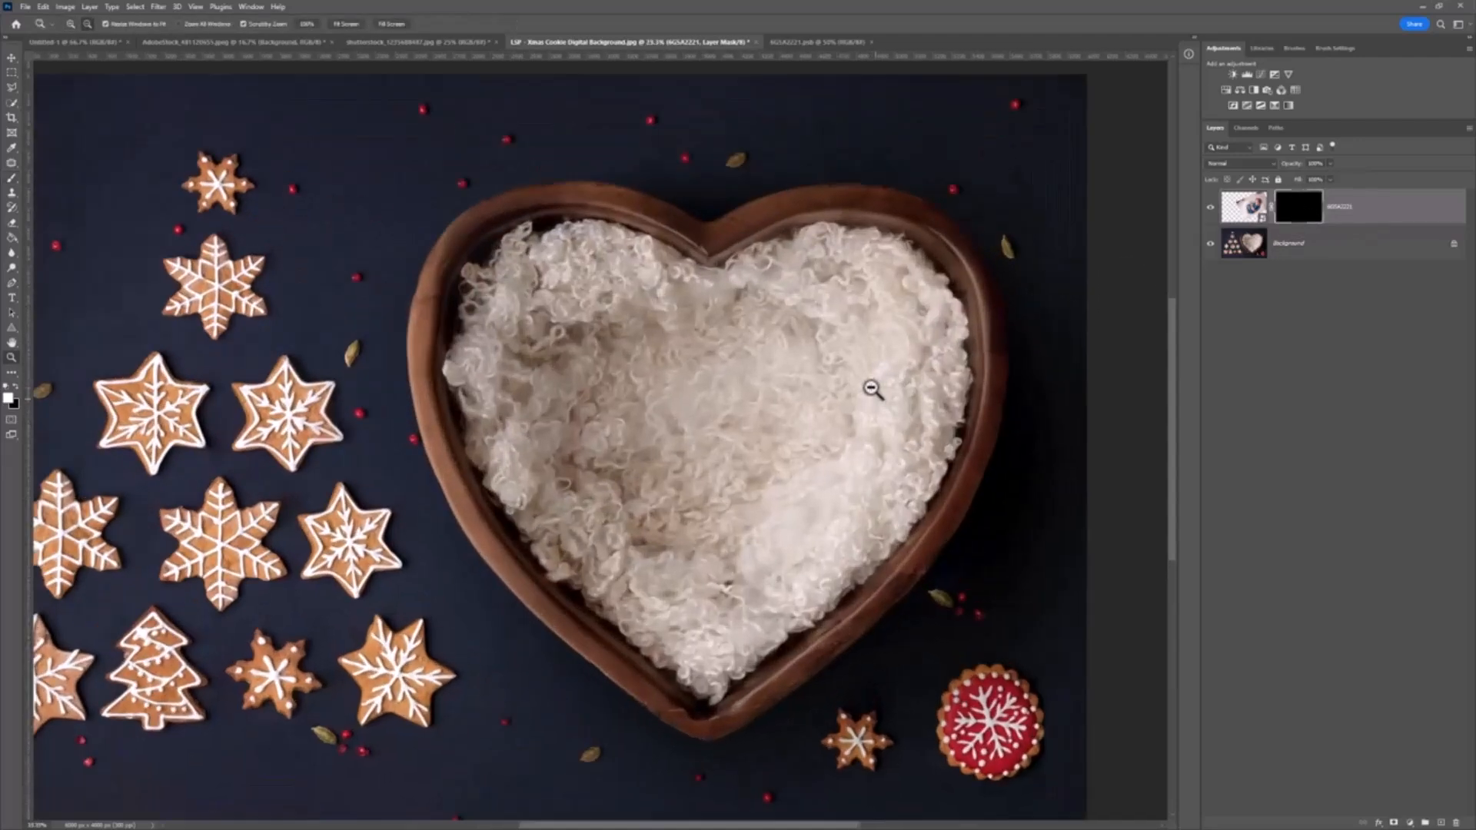
key("b")
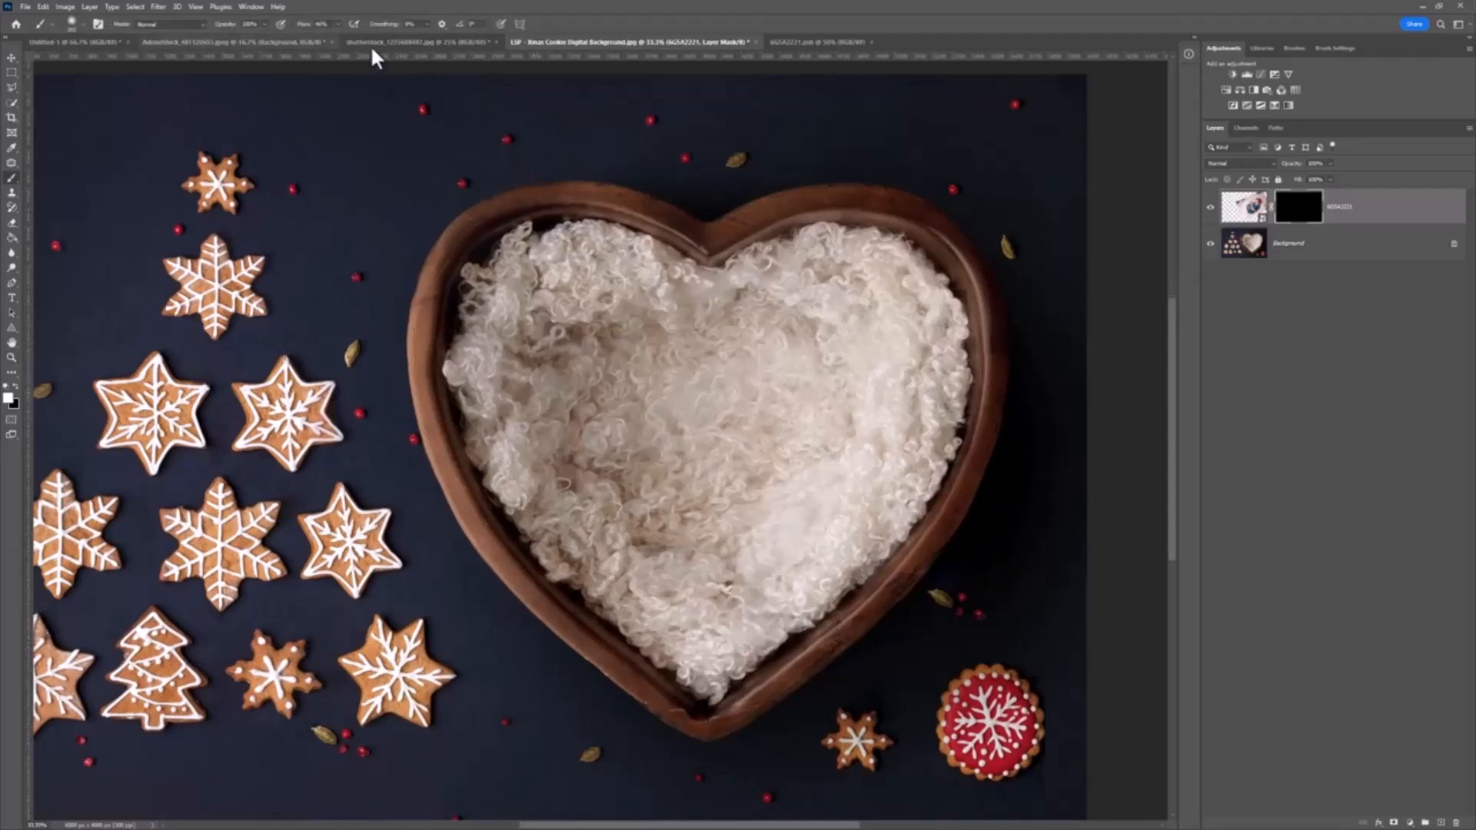
right_click(756, 370)
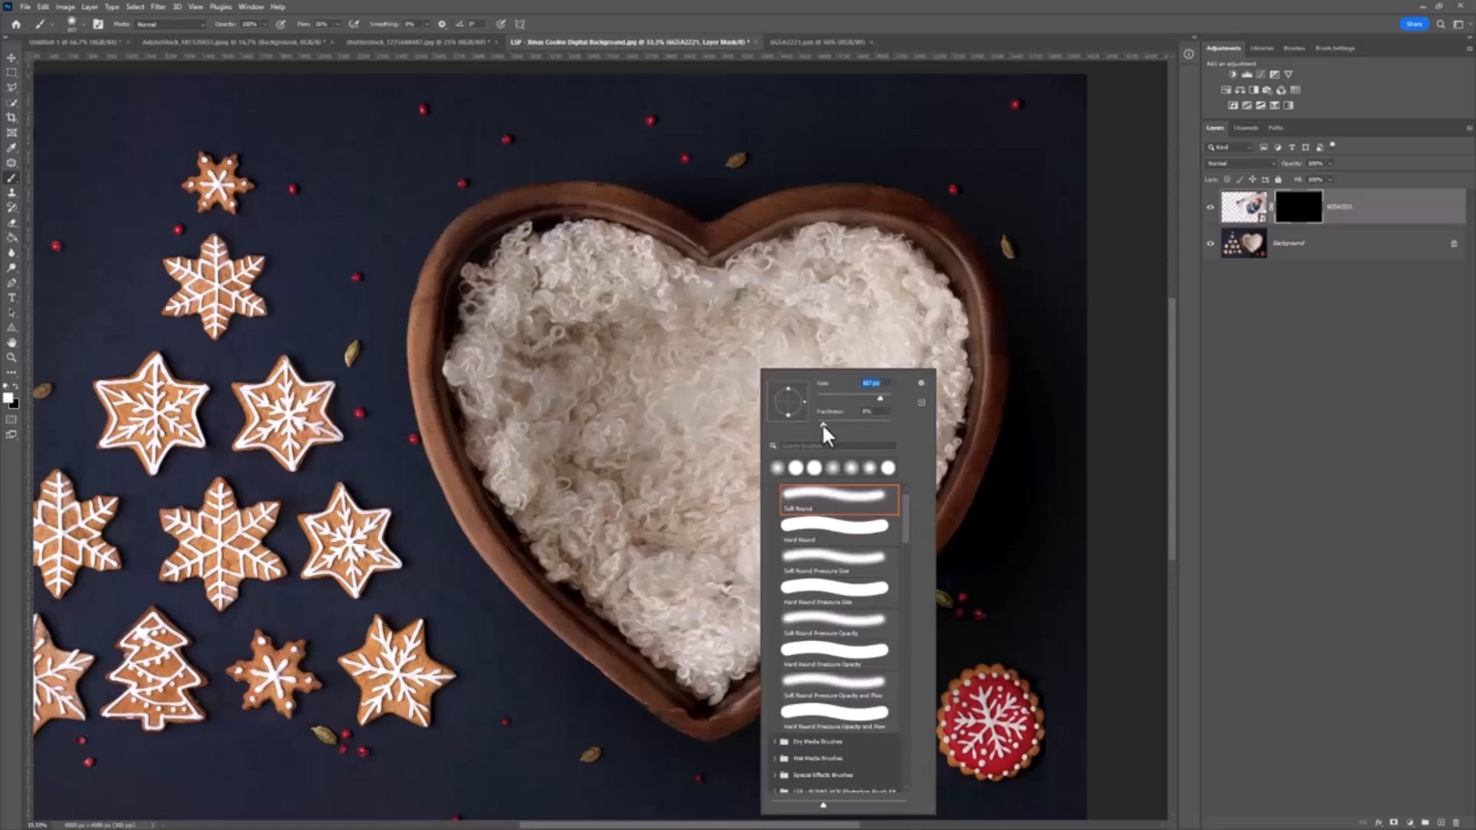
mouse_move(807, 362)
left_mouse_down()
mouse_move(817, 329)
mouse_move(784, 323)
mouse_move(808, 286)
mouse_move(840, 280)
mouse_move(896, 296)
mouse_move(929, 342)
mouse_move(912, 425)
mouse_move(863, 497)
mouse_move(751, 583)
mouse_move(698, 592)
mouse_move(623, 517)
mouse_move(574, 521)
mouse_move(566, 345)
mouse_move(613, 385)
mouse_move(640, 460)
mouse_move(691, 445)
mouse_move(784, 538)
mouse_move(881, 397)
mouse_move(840, 290)
mouse_move(916, 402)
mouse_move(909, 356)
mouse_move(837, 290)
left_mouse_up()
- Increase the brush hardness and paint white on the mask to reveal the baby's head and shoulder fully
right_click(884, 276)
left_click(986, 322)
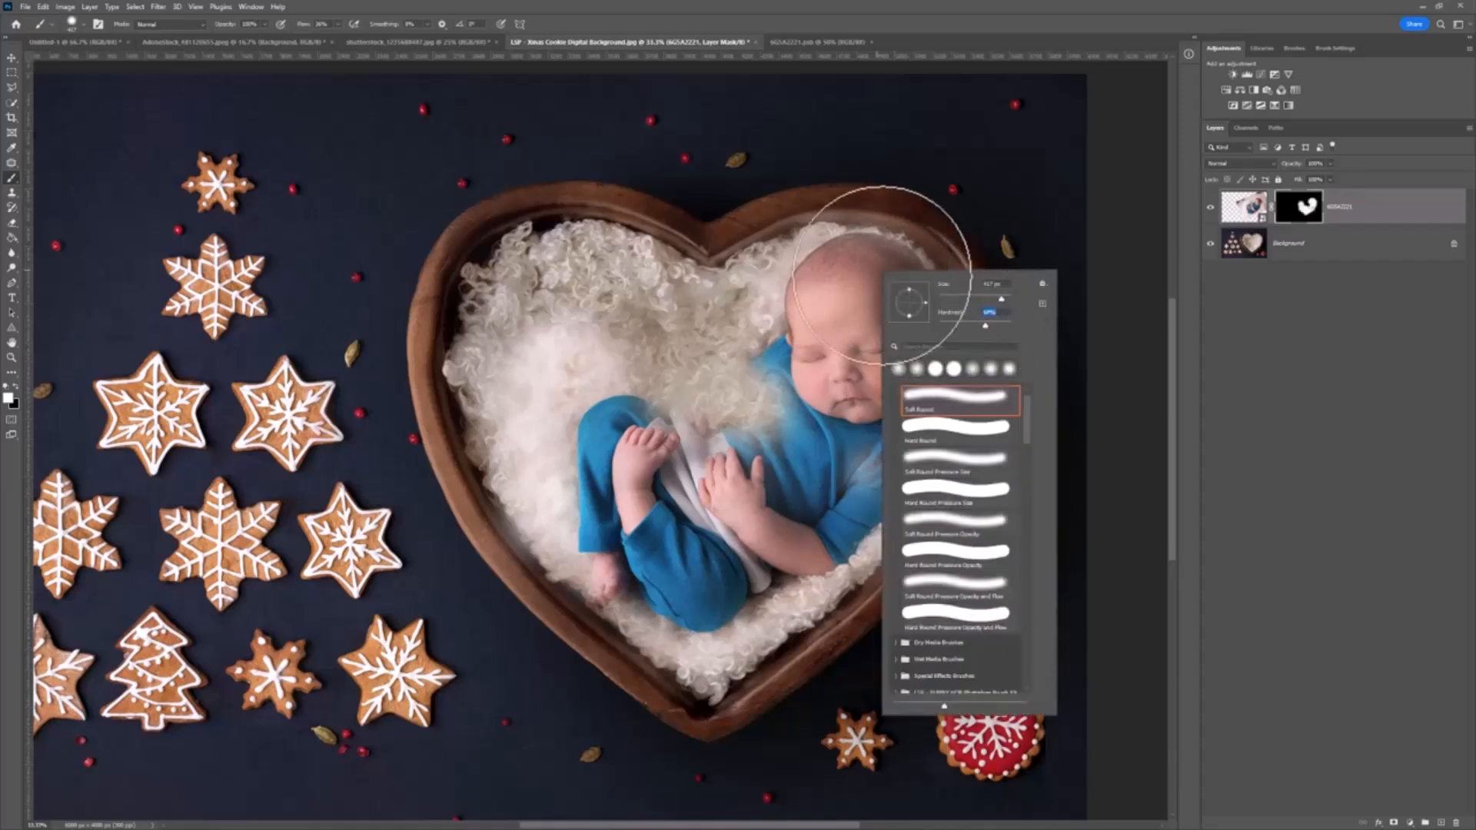
left_click(881, 271)
mouse_move(897, 288)
left_mouse_down()
mouse_move(833, 276)
mouse_move(786, 352)
mouse_move(678, 413)
mouse_move(741, 379)
mouse_move(691, 419)
mouse_move(702, 519)
mouse_move(837, 513)
mouse_move(878, 415)
mouse_move(883, 472)
mouse_move(798, 571)
mouse_move(703, 603)
mouse_move(609, 558)
mouse_move(604, 574)
mouse_move(654, 496)
mouse_move(667, 410)
mouse_move(893, 414)
left_mouse_up()
- Paint black on the mask along the bowl's edge and, with a larger 0% hardness brush, over the photo's fleece beside the baby
key("x")
mouse_move(984, 257)
left_mouse_down()
mouse_move(905, 199)
mouse_move(837, 197)
mouse_move(757, 226)
mouse_move(676, 280)
left_mouse_up()
right_click(652, 338)
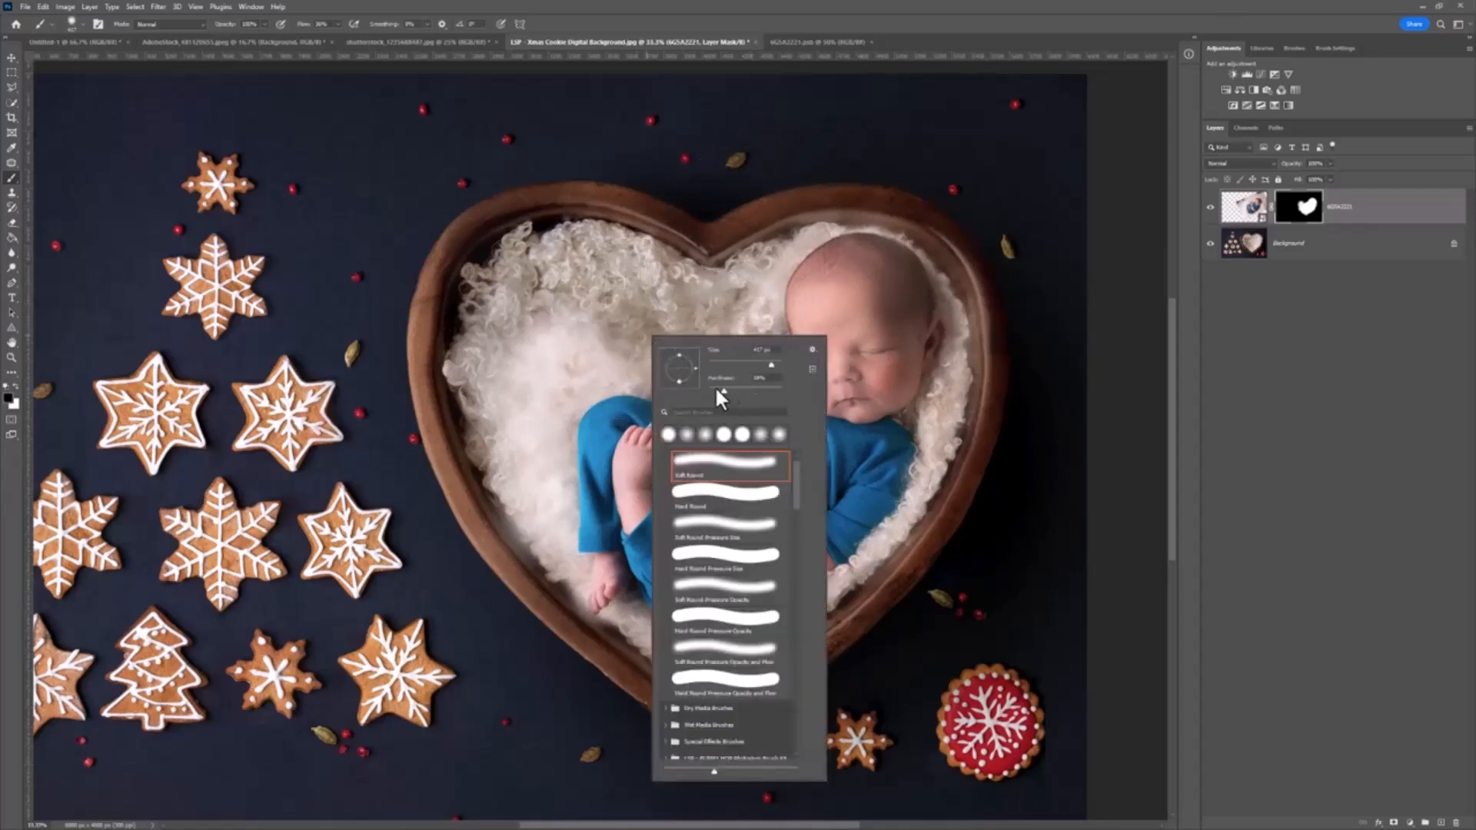
left_click_drag(773, 363, 776, 363)
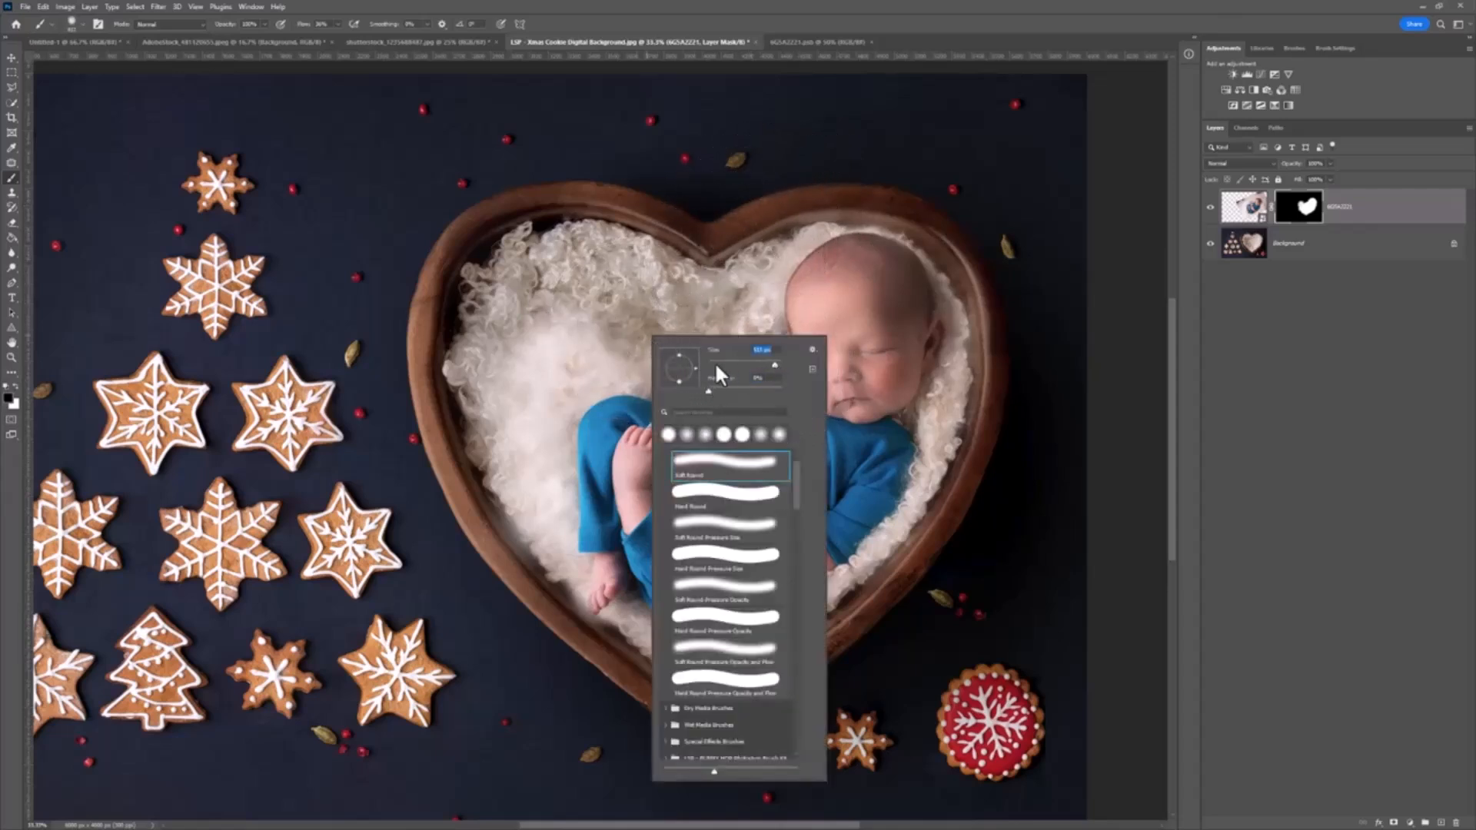
left_click(636, 363)
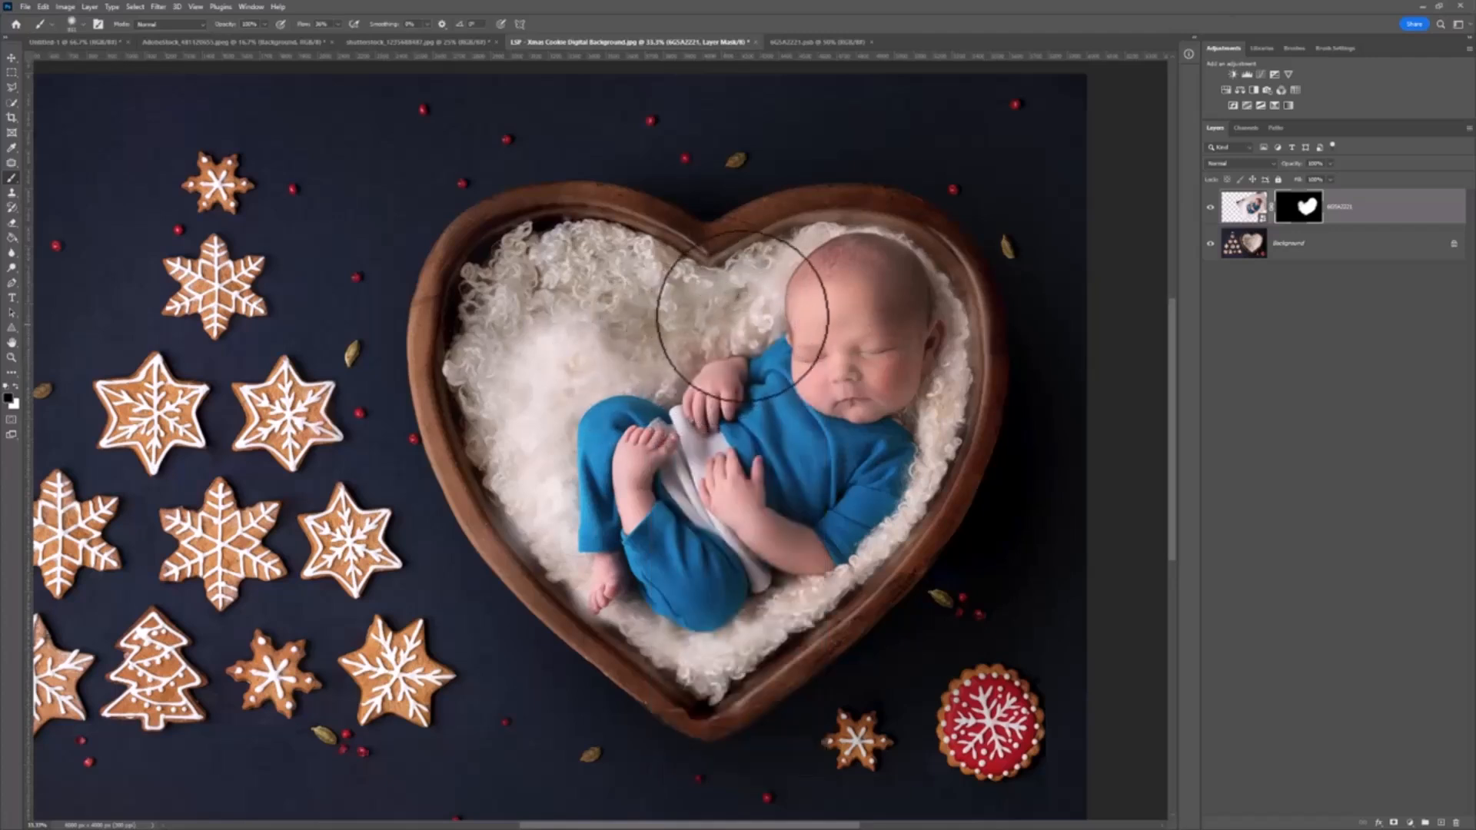
mouse_move(634, 357)
left_mouse_down()
mouse_move(571, 378)
mouse_move(536, 430)
mouse_move(550, 522)
mouse_move(546, 396)
mouse_move(569, 332)
mouse_move(516, 372)
mouse_move(560, 491)
mouse_move(545, 513)
mouse_move(598, 598)
mouse_move(619, 602)
mouse_move(574, 587)
mouse_move(532, 445)
left_mouse_up()
- Paint white on the mask with a smaller brush to bring back the baby's lower leg and foot
key("x")
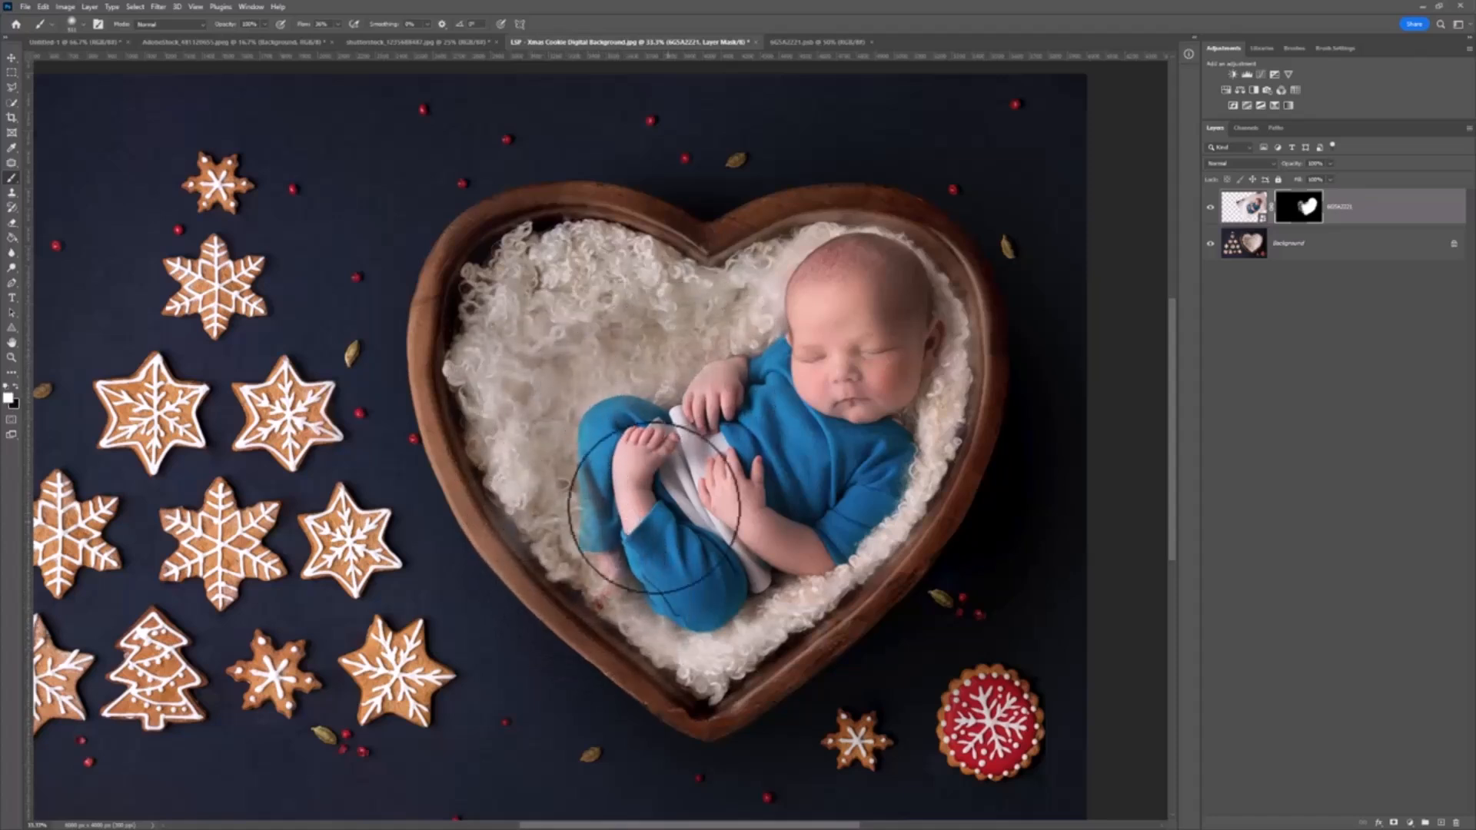
right_click(654, 496)
left_click(635, 551)
key("x")
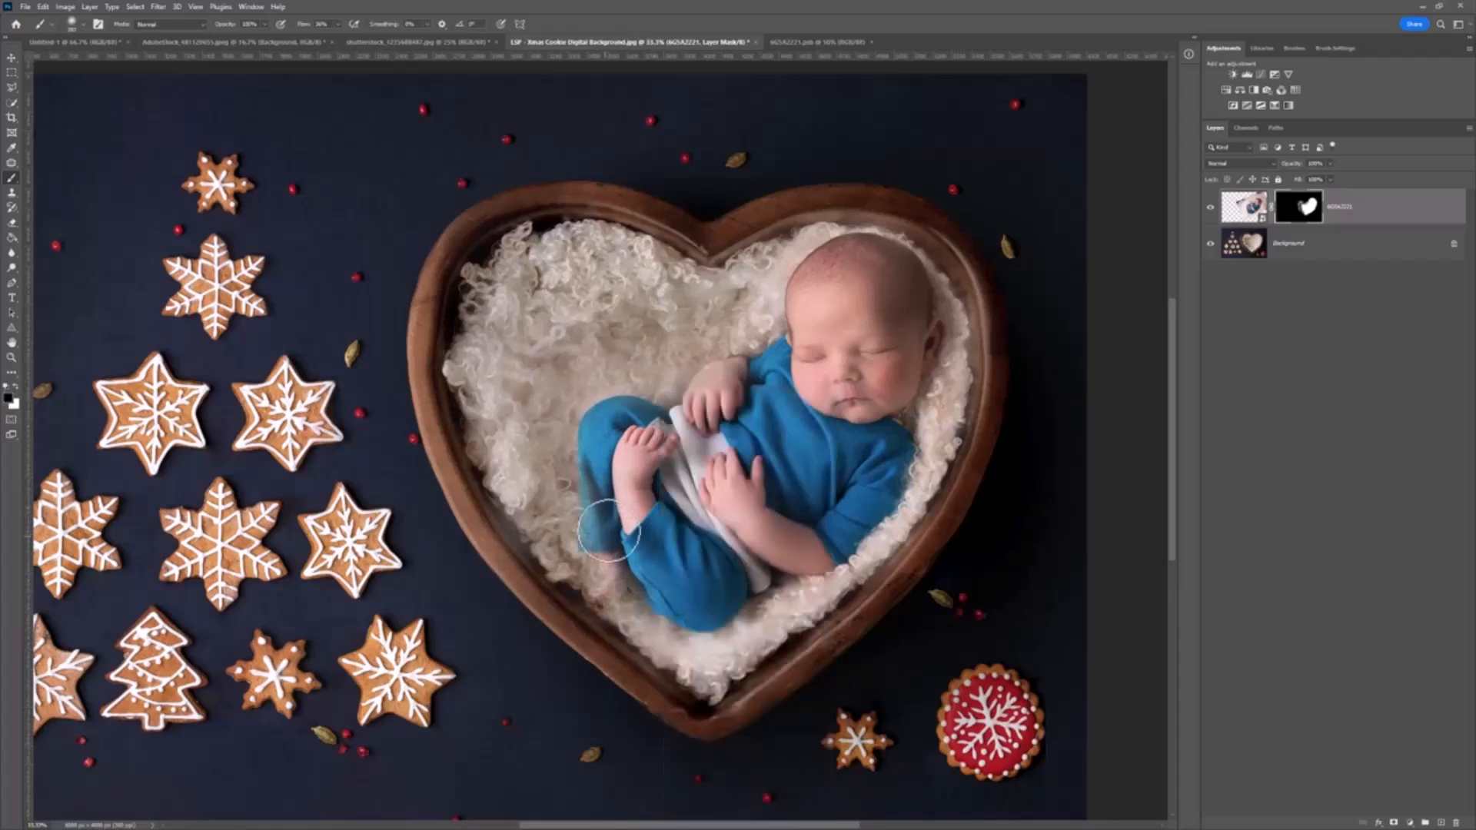
key("x")
mouse_move(588, 494)
left_mouse_down()
mouse_move(567, 428)
mouse_move(580, 553)
mouse_move(605, 573)
left_mouse_up()
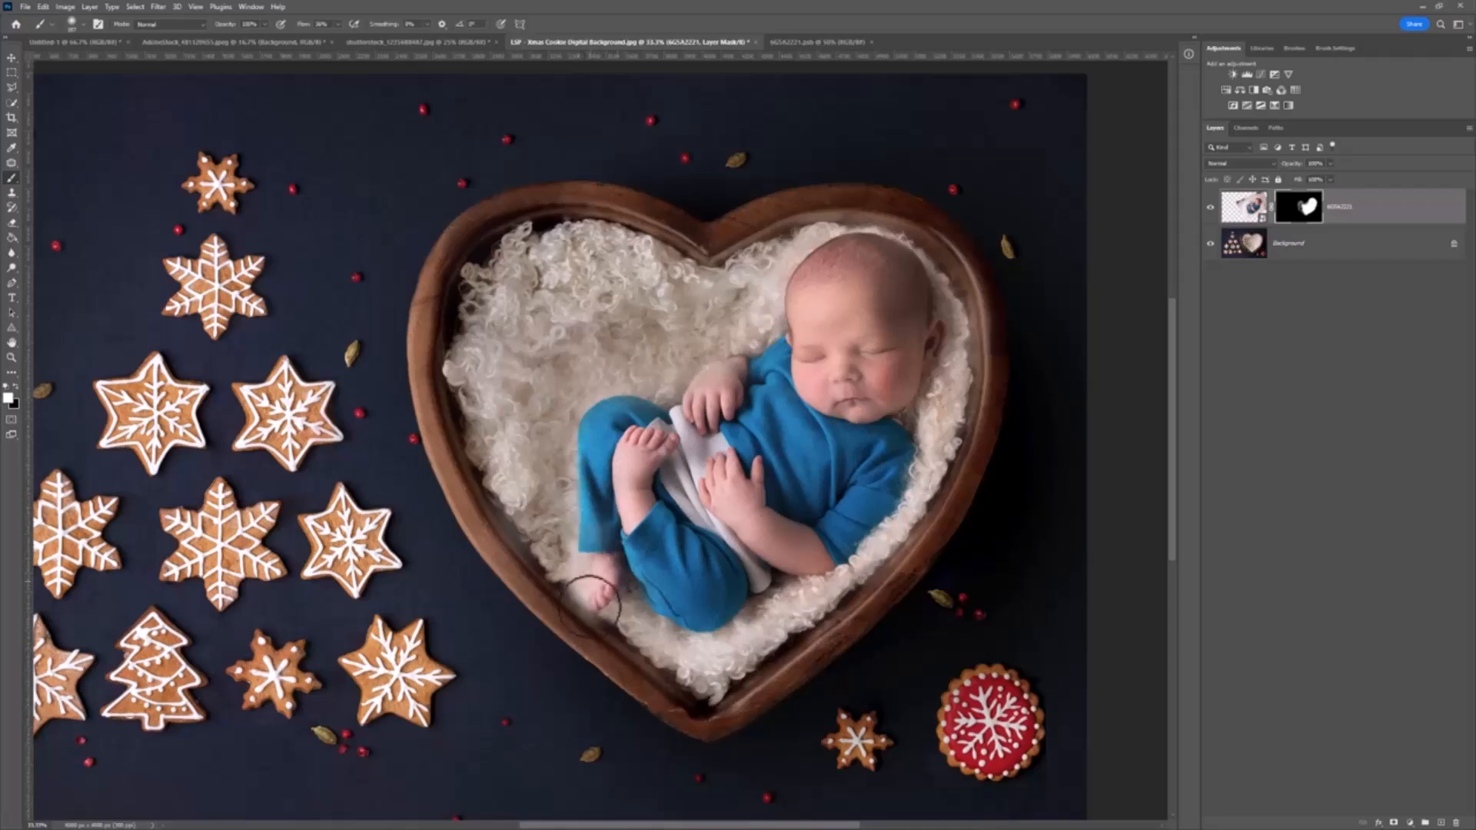
- Paint black on the mask with a small brush beside the baby's toes to hide the photo's fleece overlapping the bowl's inner edge
right_click(769, 496)
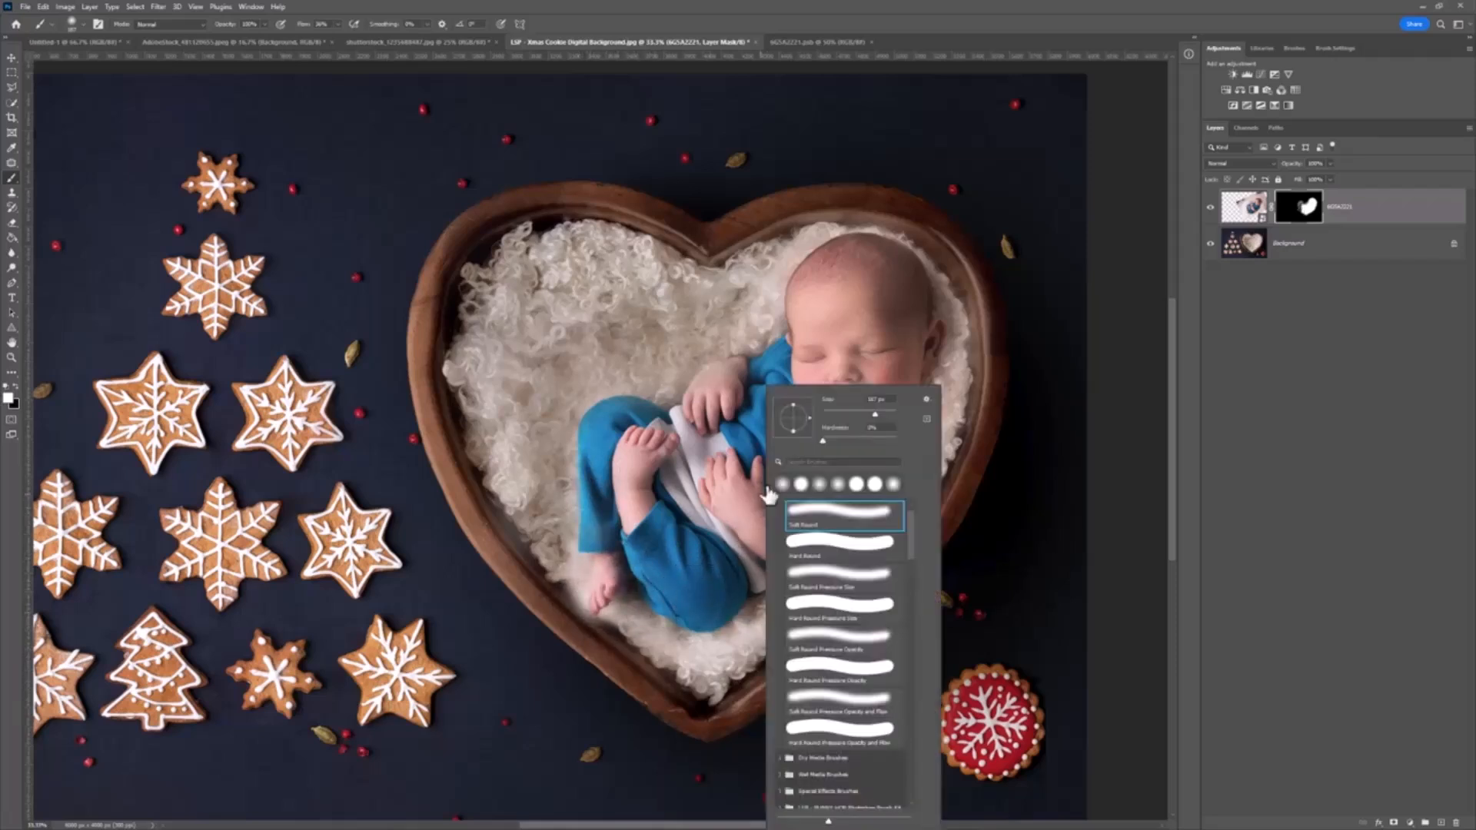
left_click_drag(874, 413, 885, 408)
left_click(884, 335)
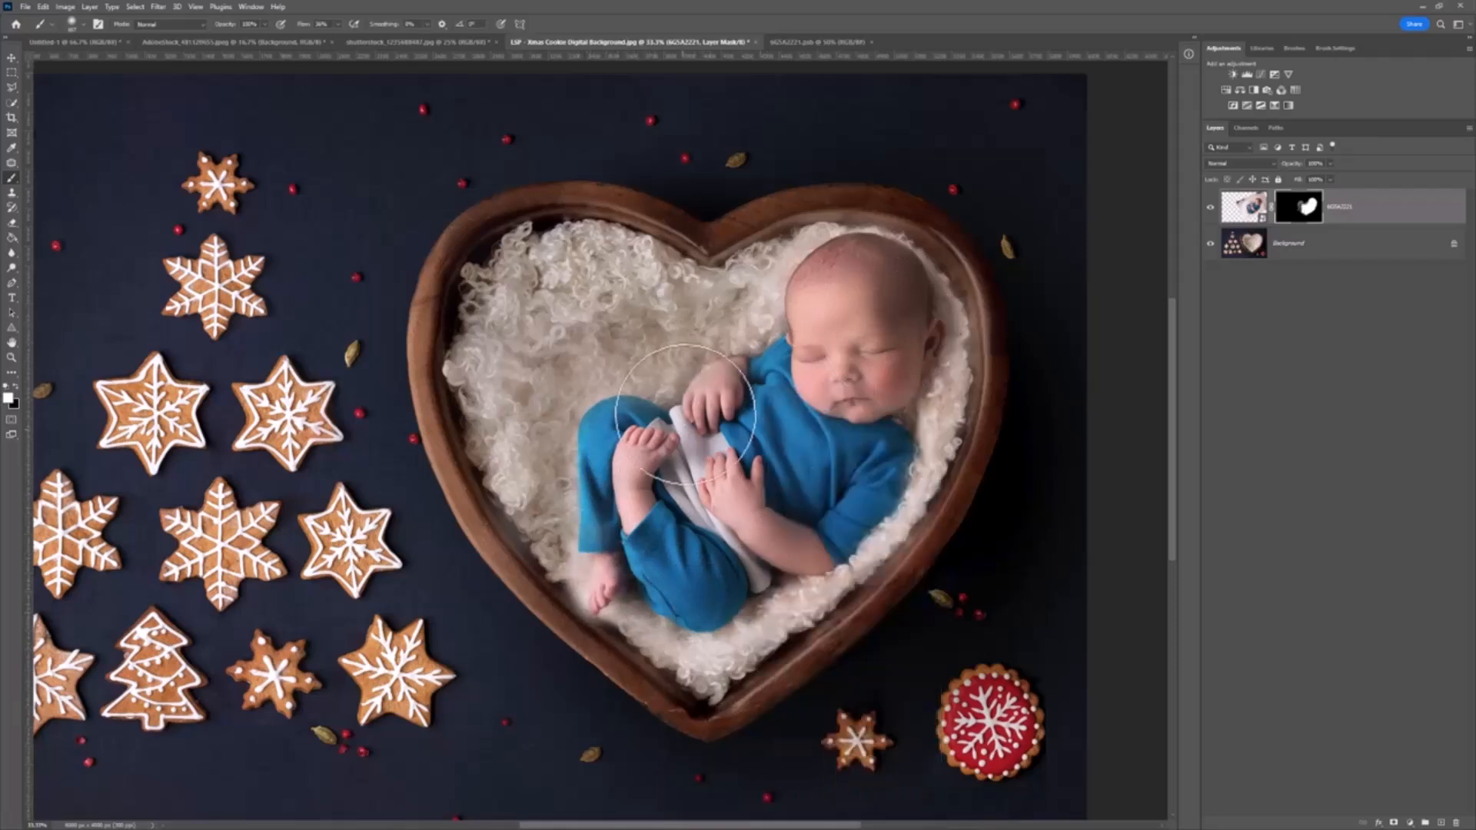
key("z")
left_click(598, 598)
left_click(598, 597)
left_click(598, 597)
key("b")
right_click(706, 388)
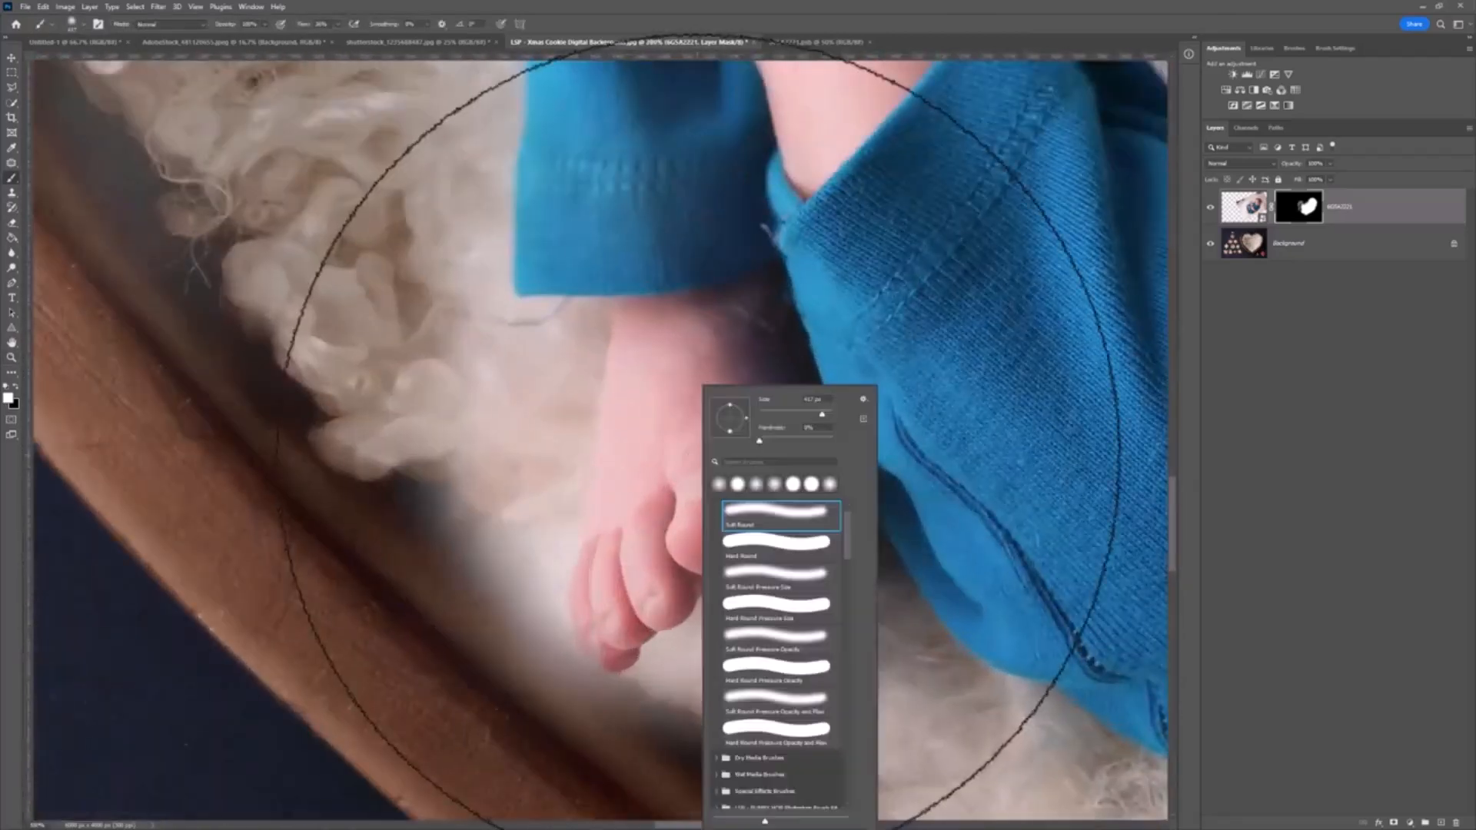
key("Return")
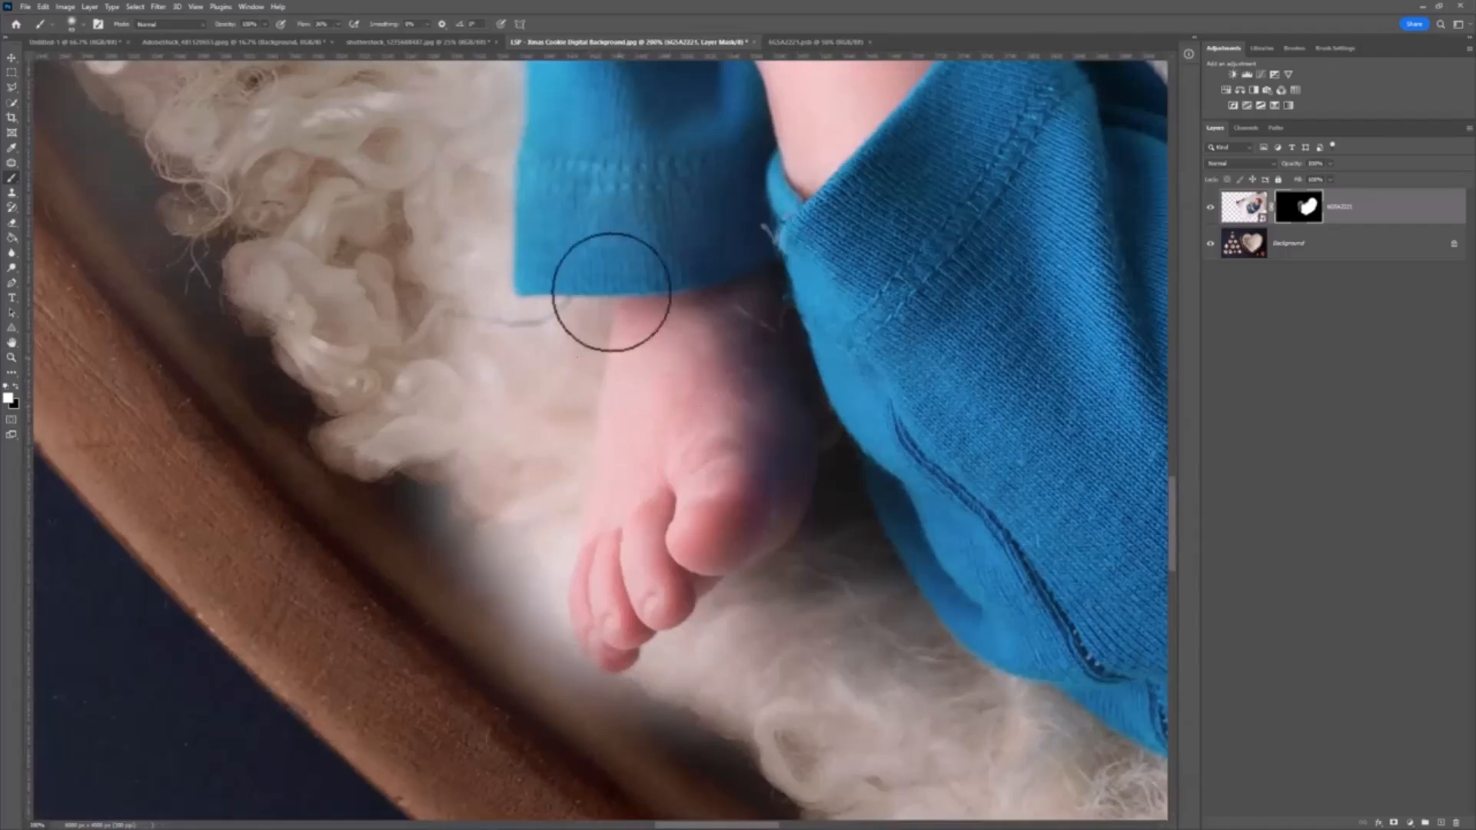
key("x")
mouse_move(520, 532)
left_mouse_down()
mouse_move(515, 604)
mouse_move(484, 583)
mouse_move(440, 482)
mouse_move(520, 634)
mouse_move(656, 439)
mouse_move(521, 583)
mouse_move(522, 617)
mouse_move(580, 694)
mouse_move(636, 705)
mouse_move(788, 790)
mouse_move(587, 737)
mouse_move(396, 487)
mouse_move(423, 484)
mouse_move(428, 529)
mouse_move(365, 479)
left_mouse_up()
- Adjust the brush and paint black on the mask below the toes to clean up the transition between foot, fleece and bowl
right_click(535, 632)
left_click(653, 435)
key("Return")
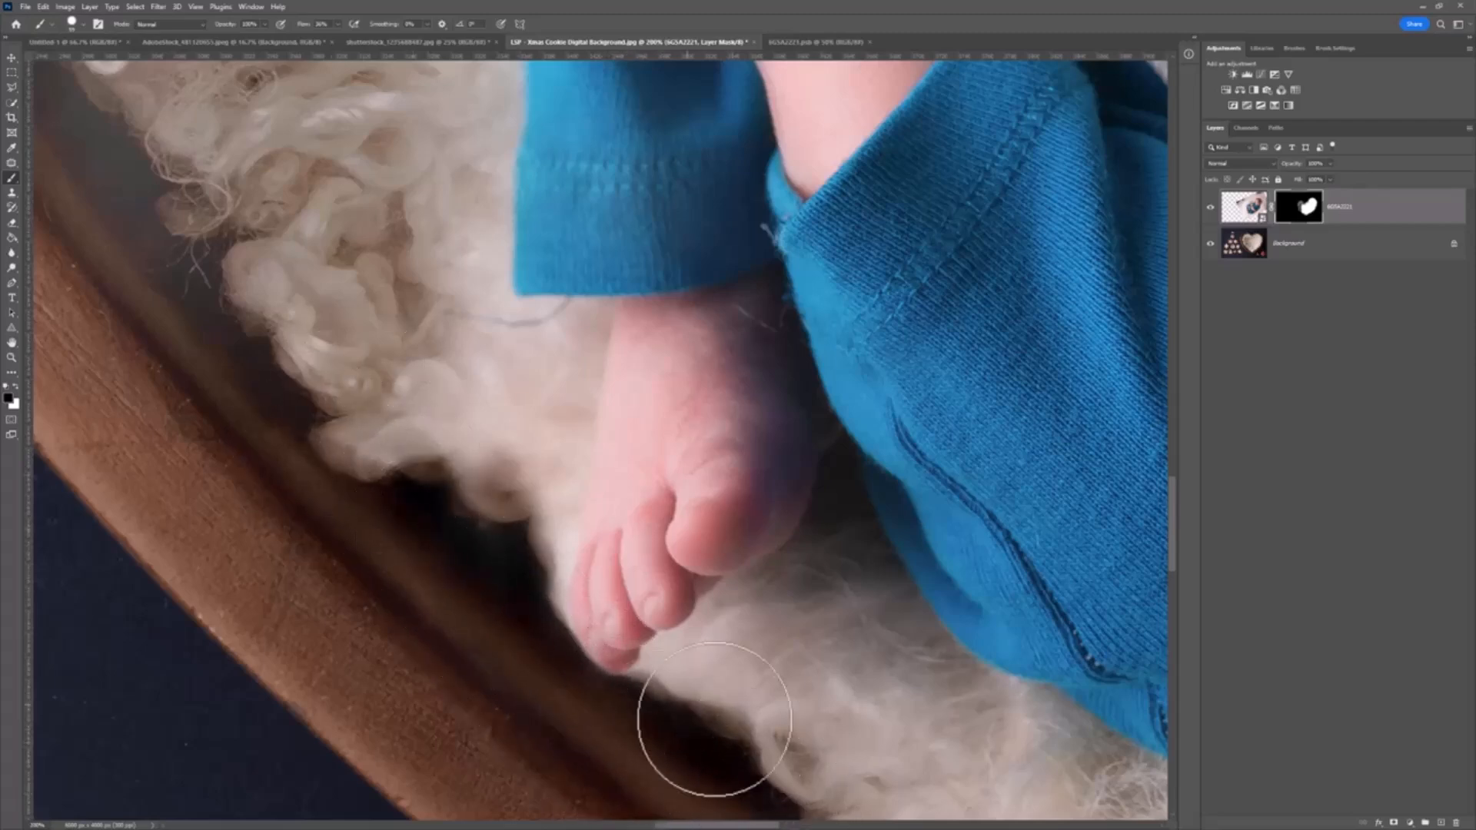
right_click(724, 741)
mouse_move(679, 683)
left_mouse_down()
mouse_move(668, 672)
mouse_move(708, 676)
mouse_move(782, 737)
mouse_move(691, 633)
mouse_move(668, 669)
mouse_move(711, 637)
mouse_move(873, 708)
mouse_move(520, 511)
mouse_move(429, 427)
mouse_move(561, 553)
mouse_move(586, 611)
mouse_move(545, 541)
mouse_move(520, 560)
mouse_move(554, 642)
mouse_move(638, 698)
mouse_move(679, 663)
mouse_move(655, 687)
left_mouse_up()
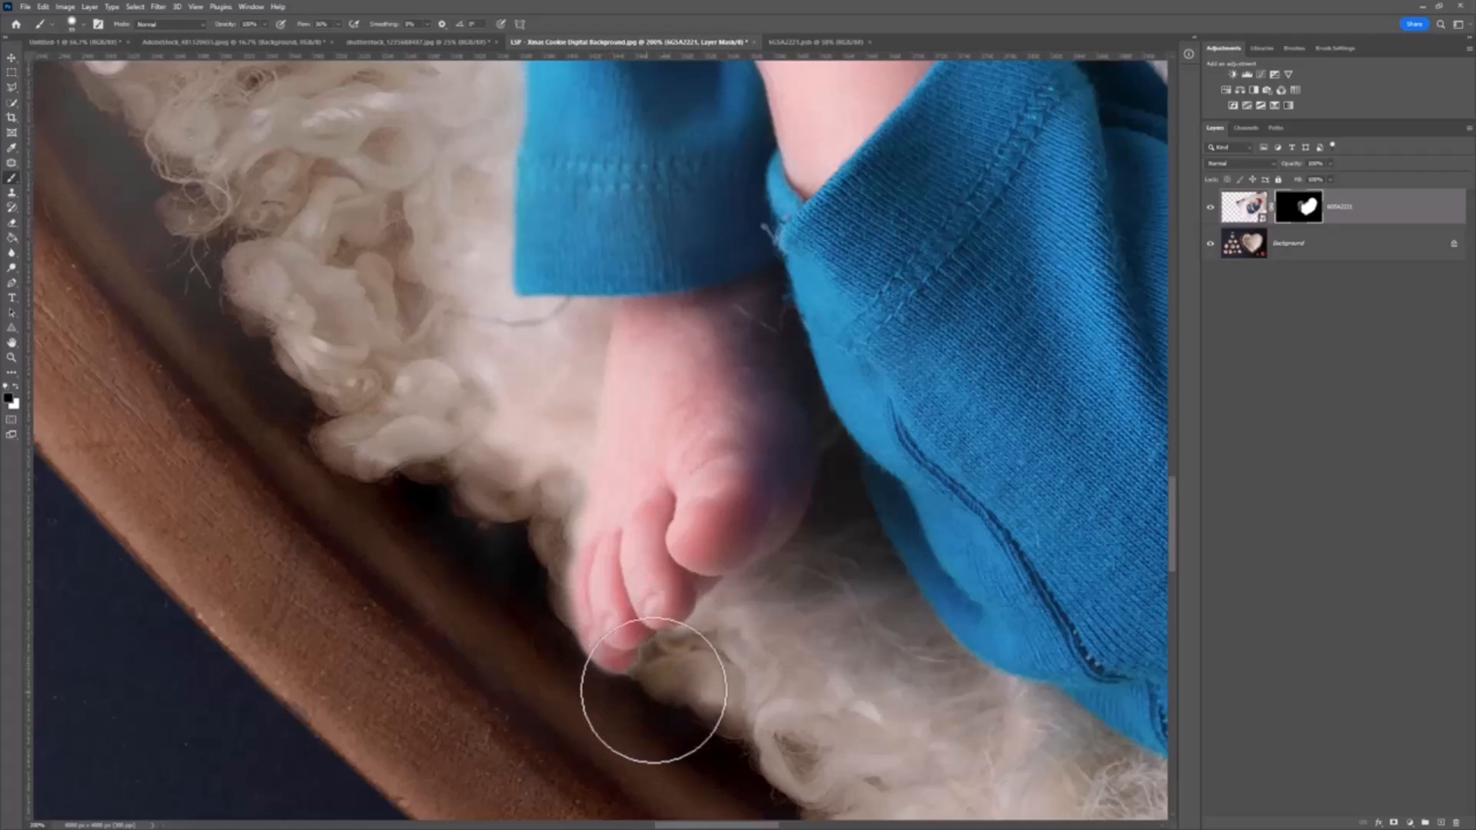
- Set a larger soft round brush for the newborn photo's layer mask, sized for work on the whole composite
key("z")
left_click(656, 491, "alt")
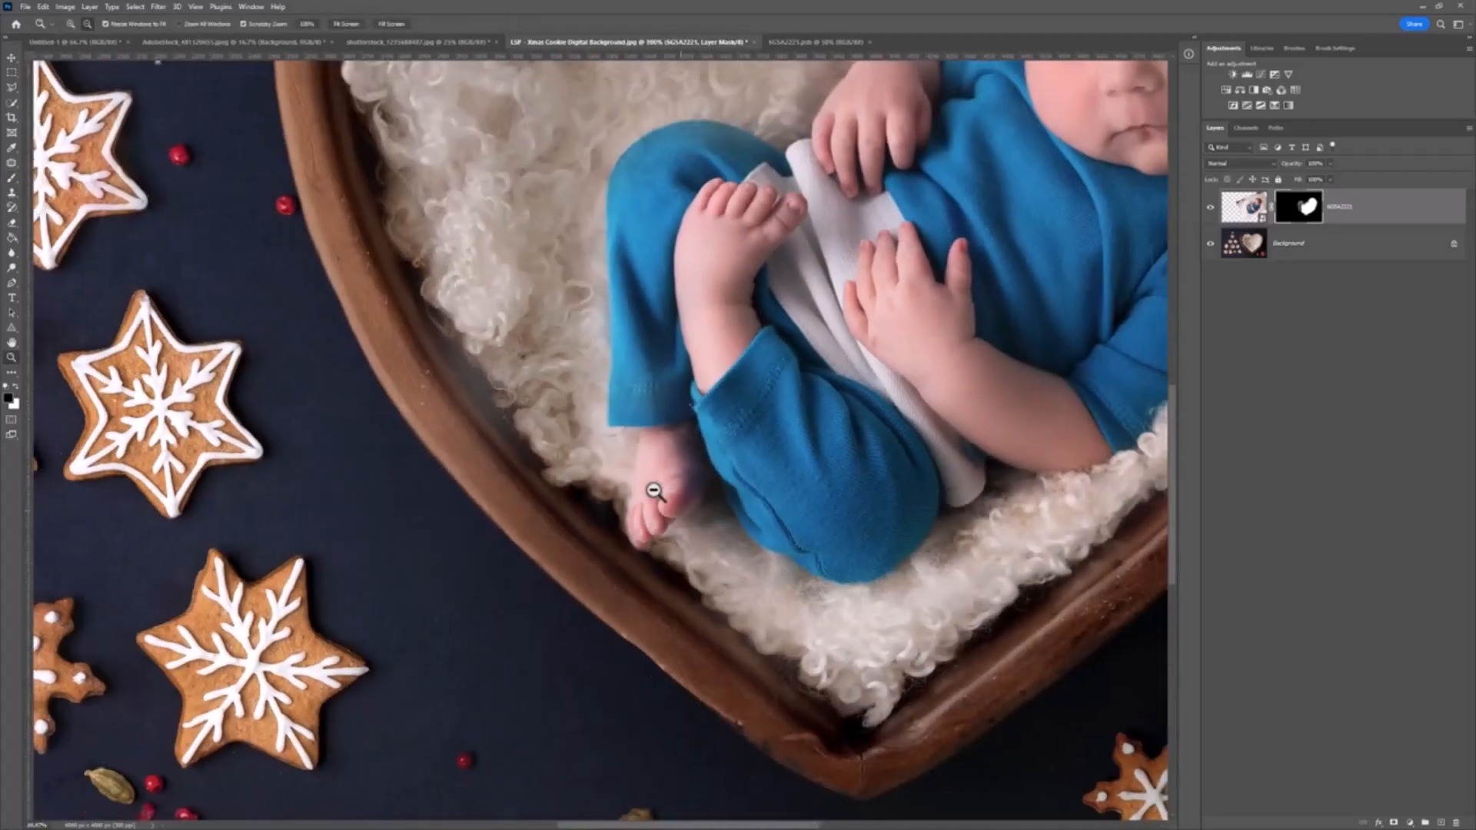
key("space")
key("b")
right_click(582, 478)
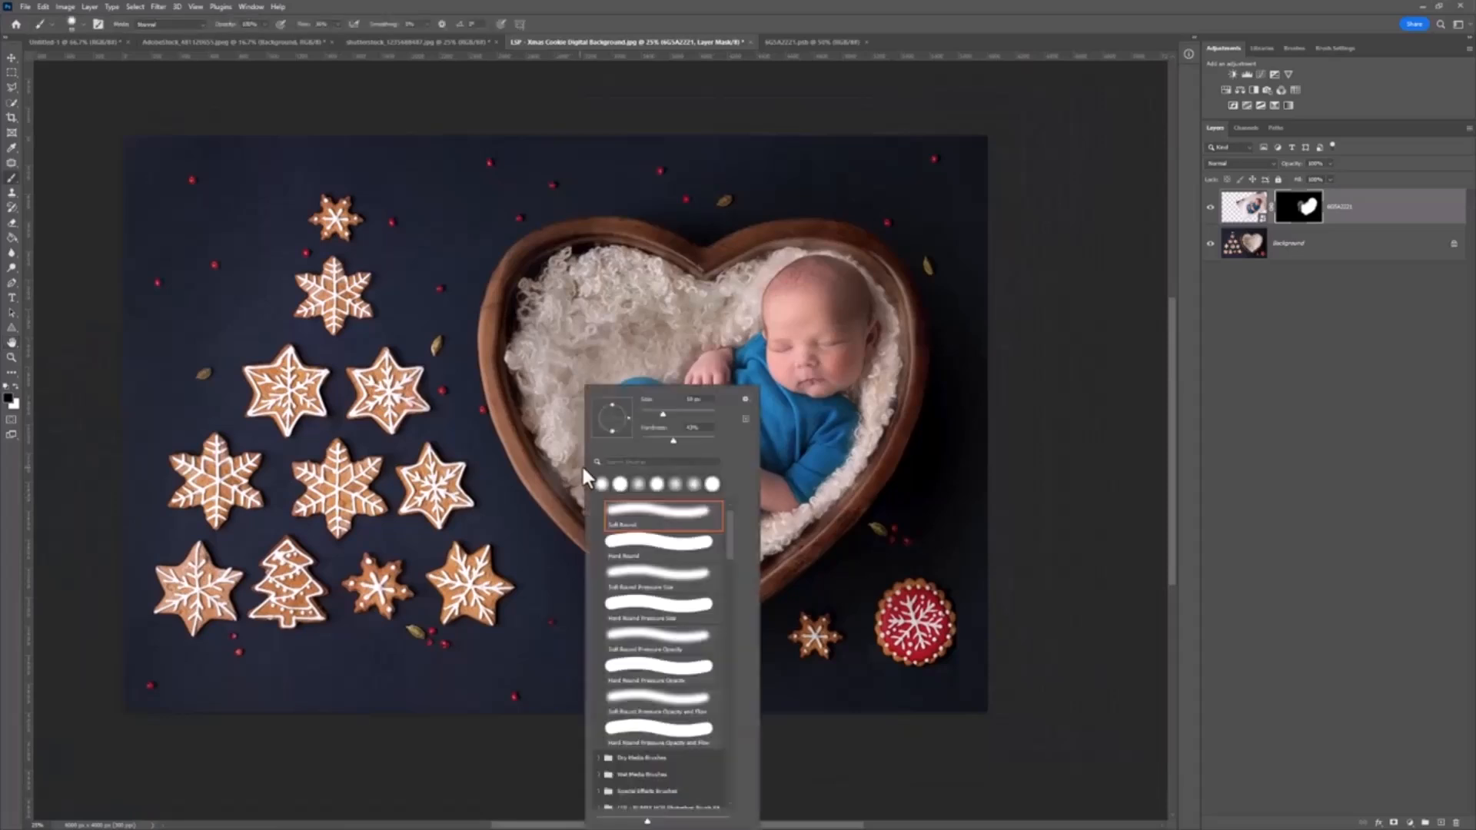
left_click(688, 412)
left_click(570, 467)
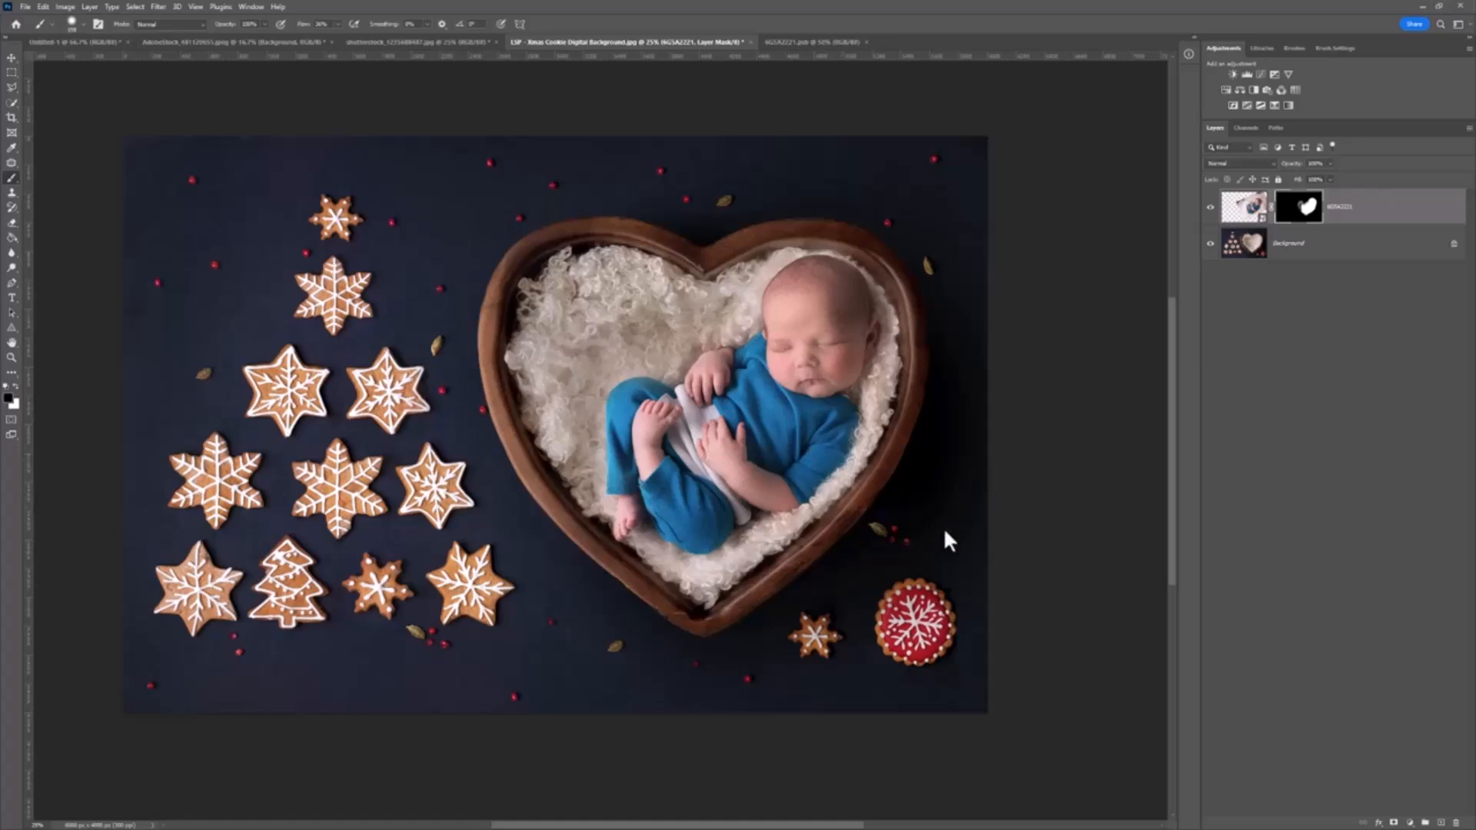
- Add a Levels adjustment layer above the newborn photo layer and clip it to the photo
left_click(1409, 822)
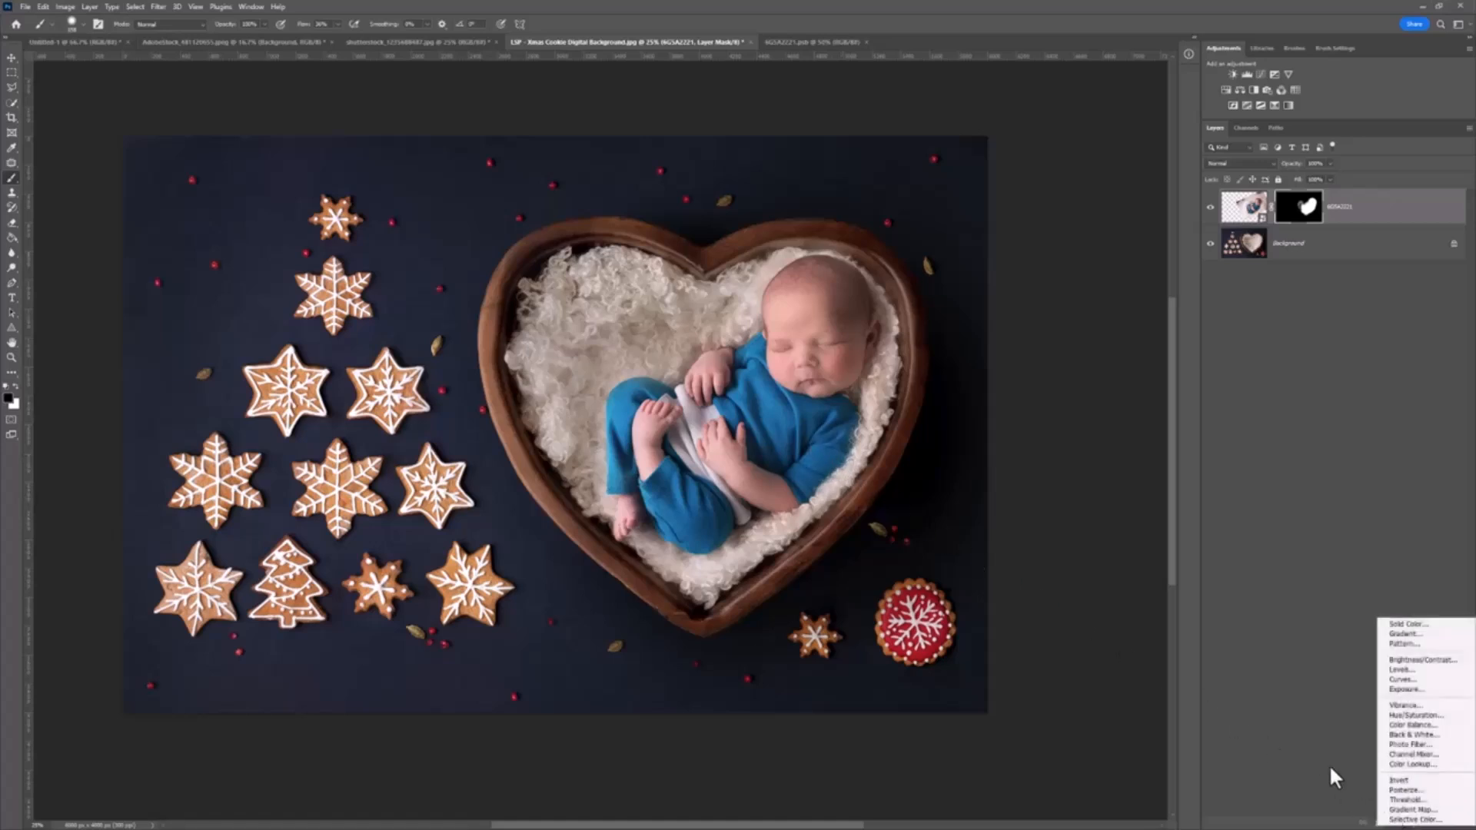
left_click(1409, 823)
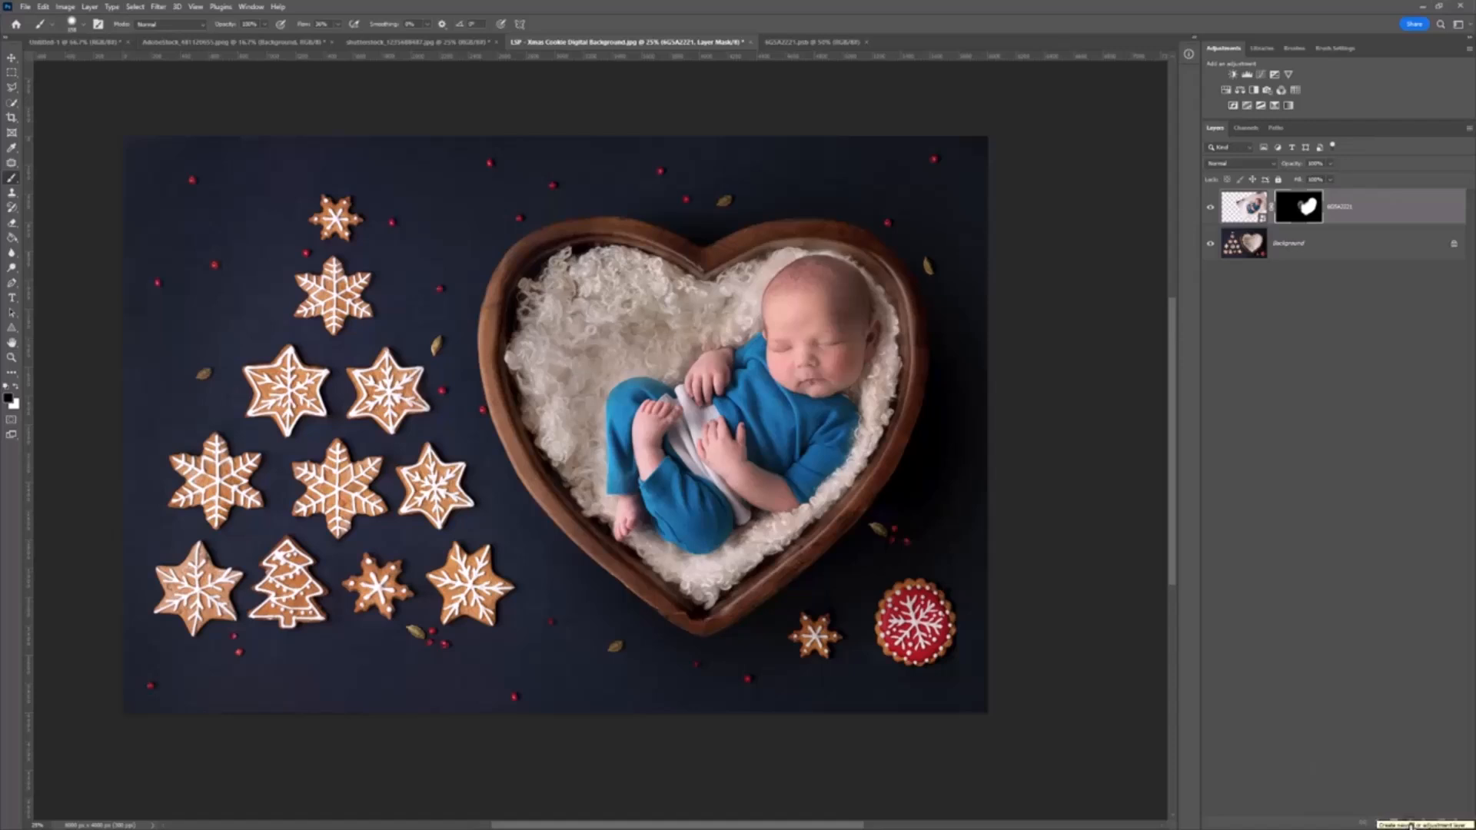
left_click(1409, 791)
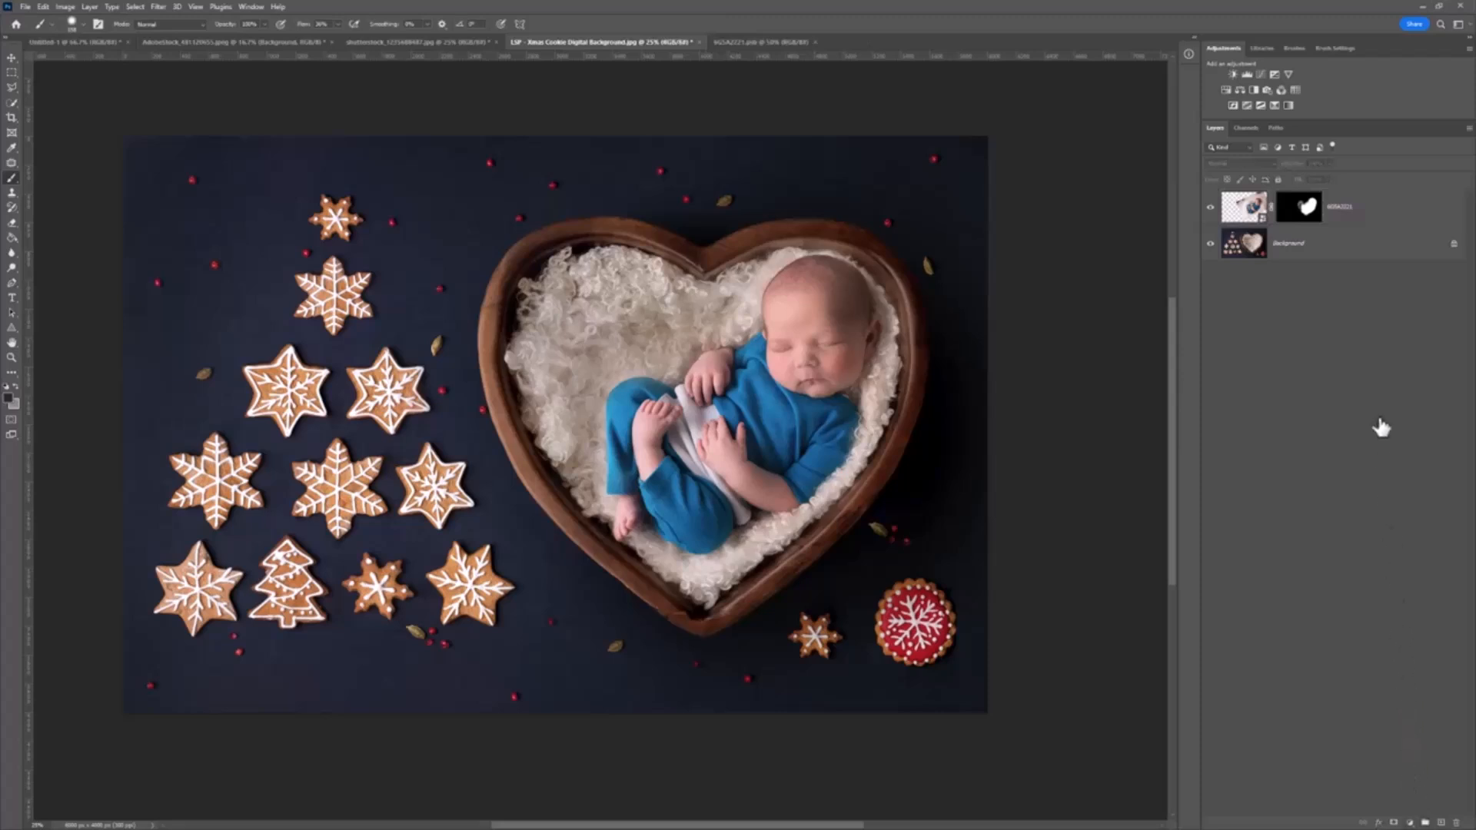
left_click(1360, 217)
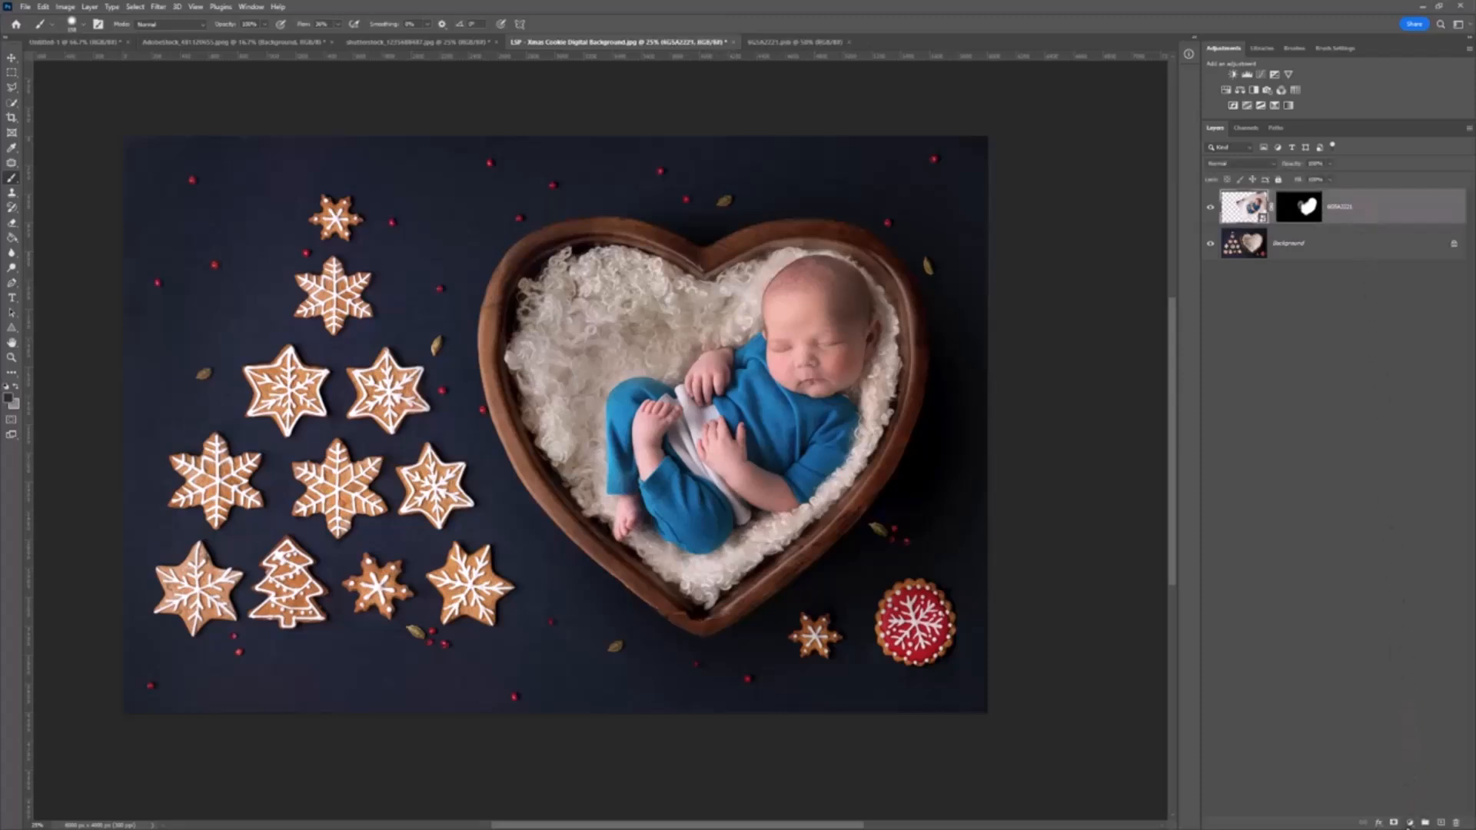
left_click(1410, 823)
left_click(1333, 768)
left_click(1410, 824)
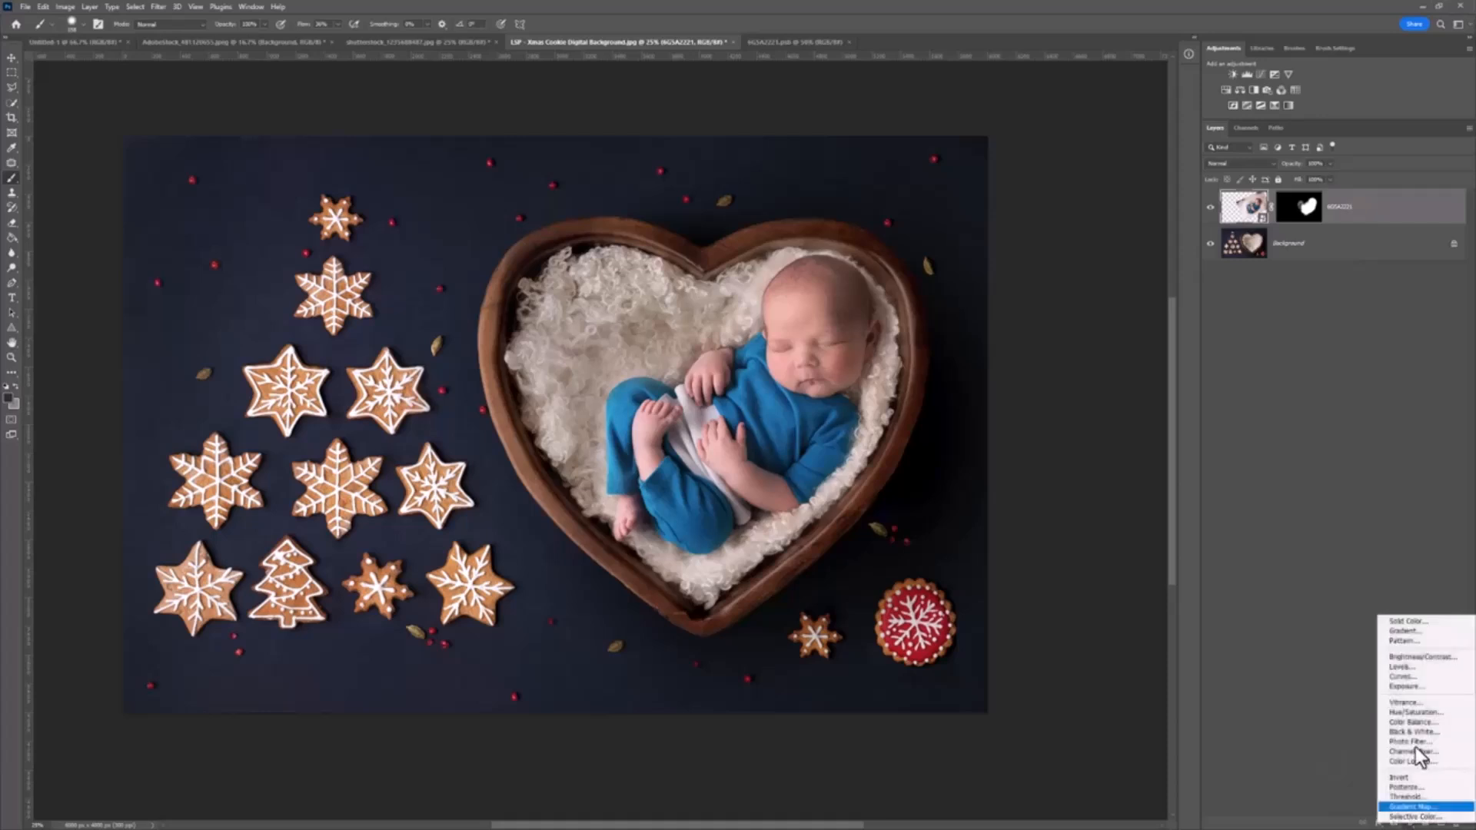
left_click(1403, 666)
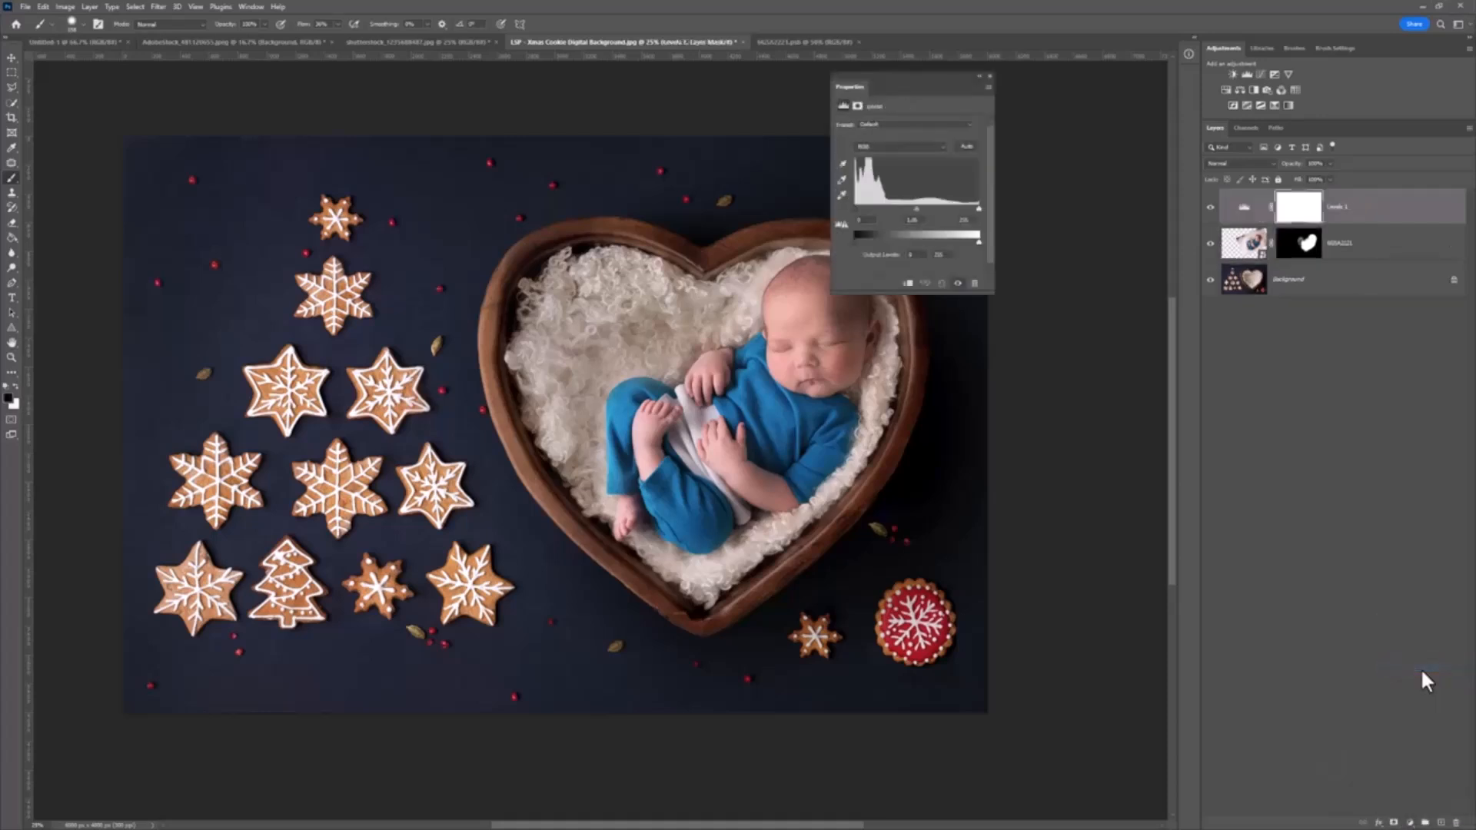
right_click(1363, 221)
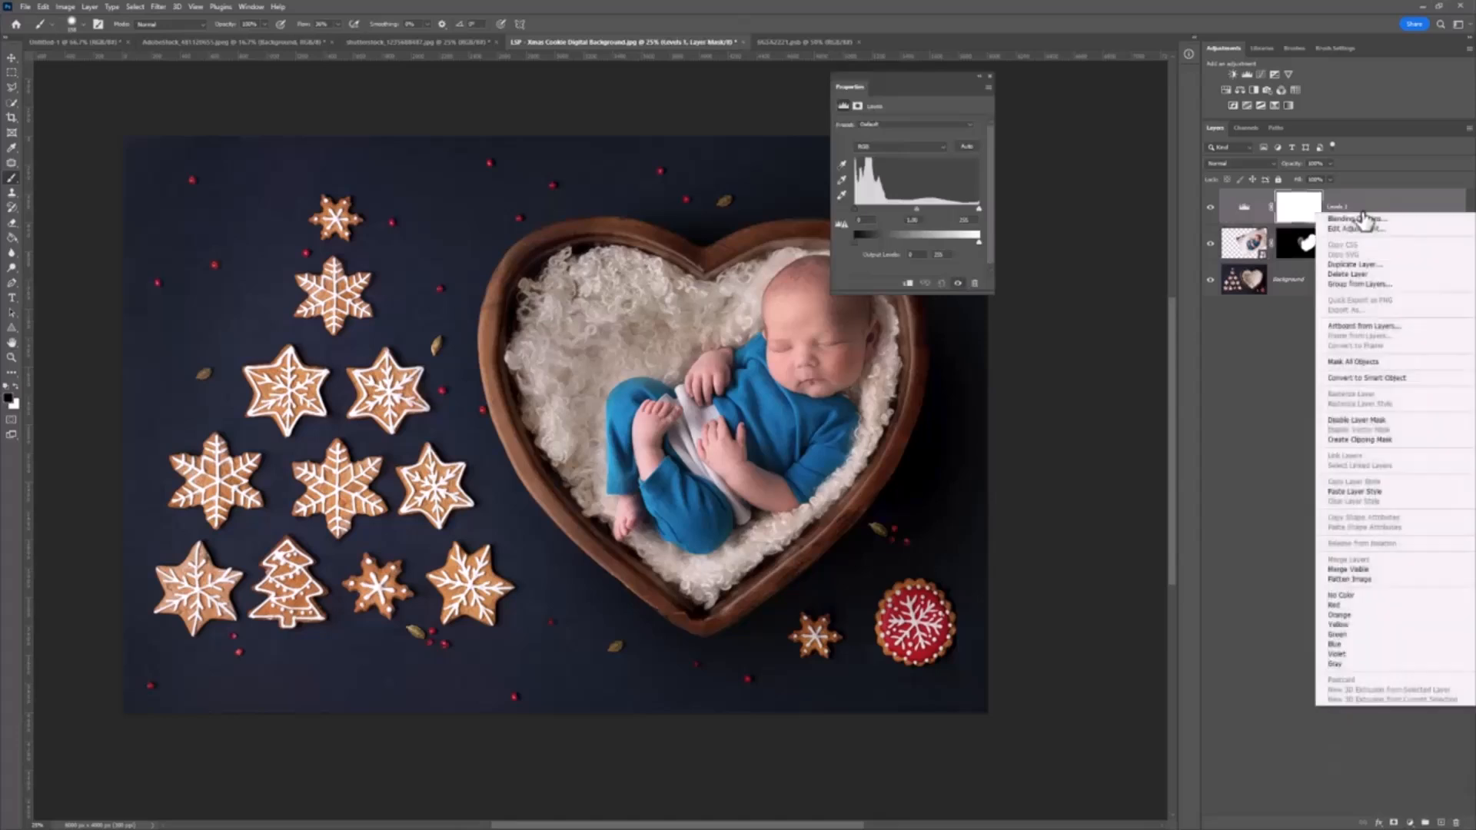
left_click(1363, 437)
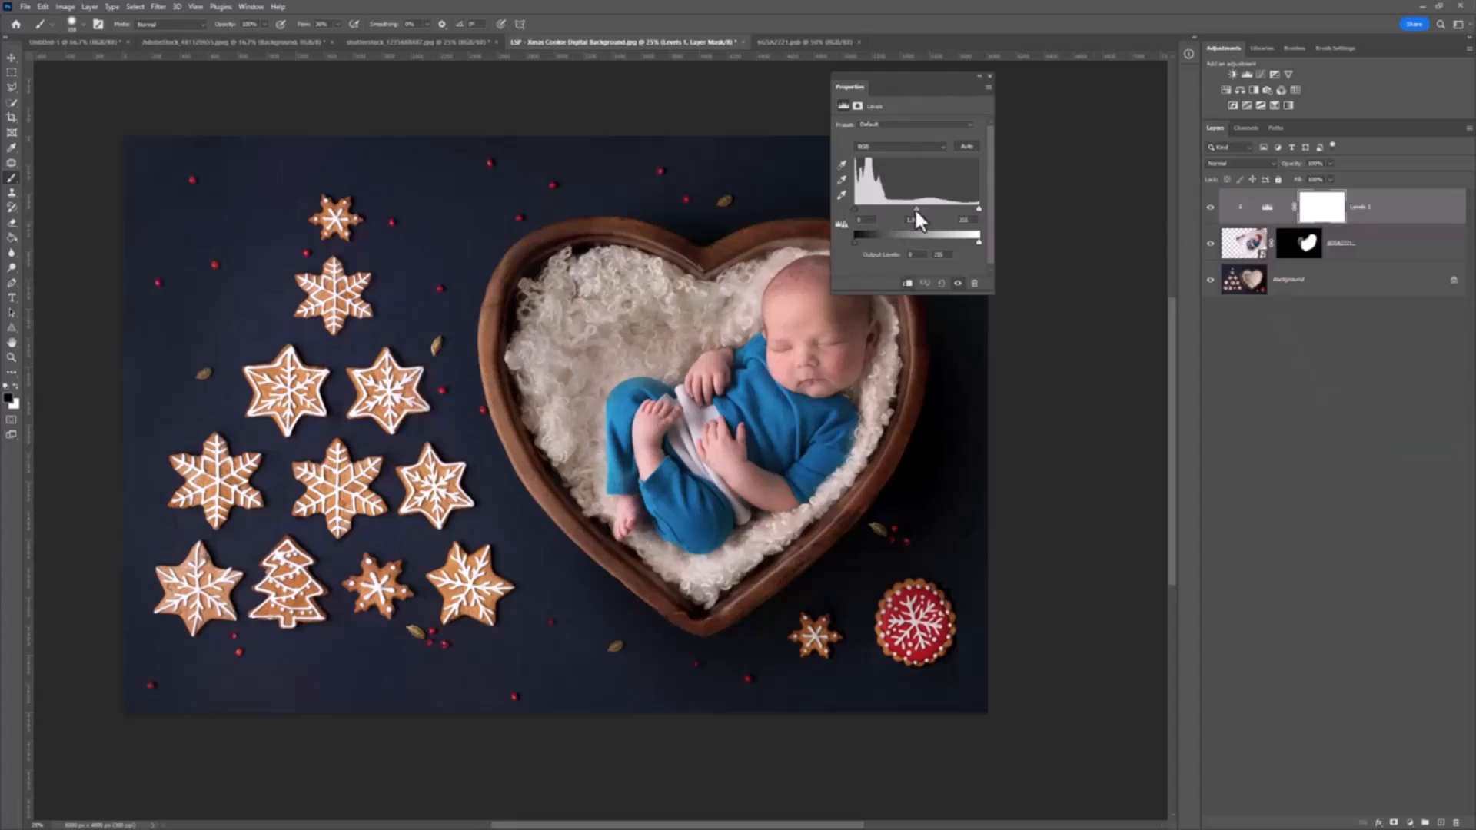
- Darken the Levels midtones and shadows, lower the output white level, and invert the adjustment's mask to black
left_click_drag(917, 209, 927, 210)
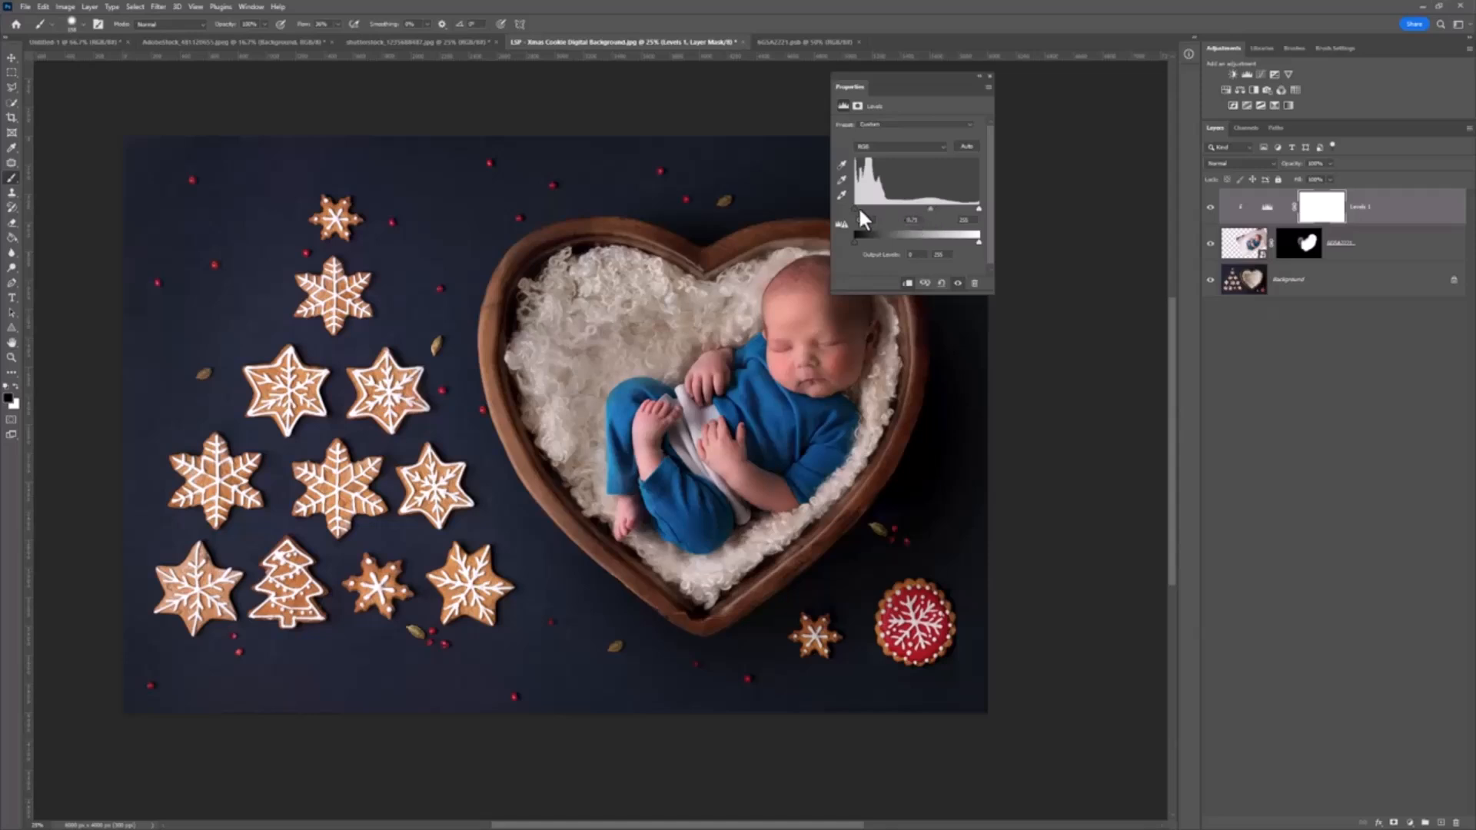
left_click_drag(977, 241, 970, 241)
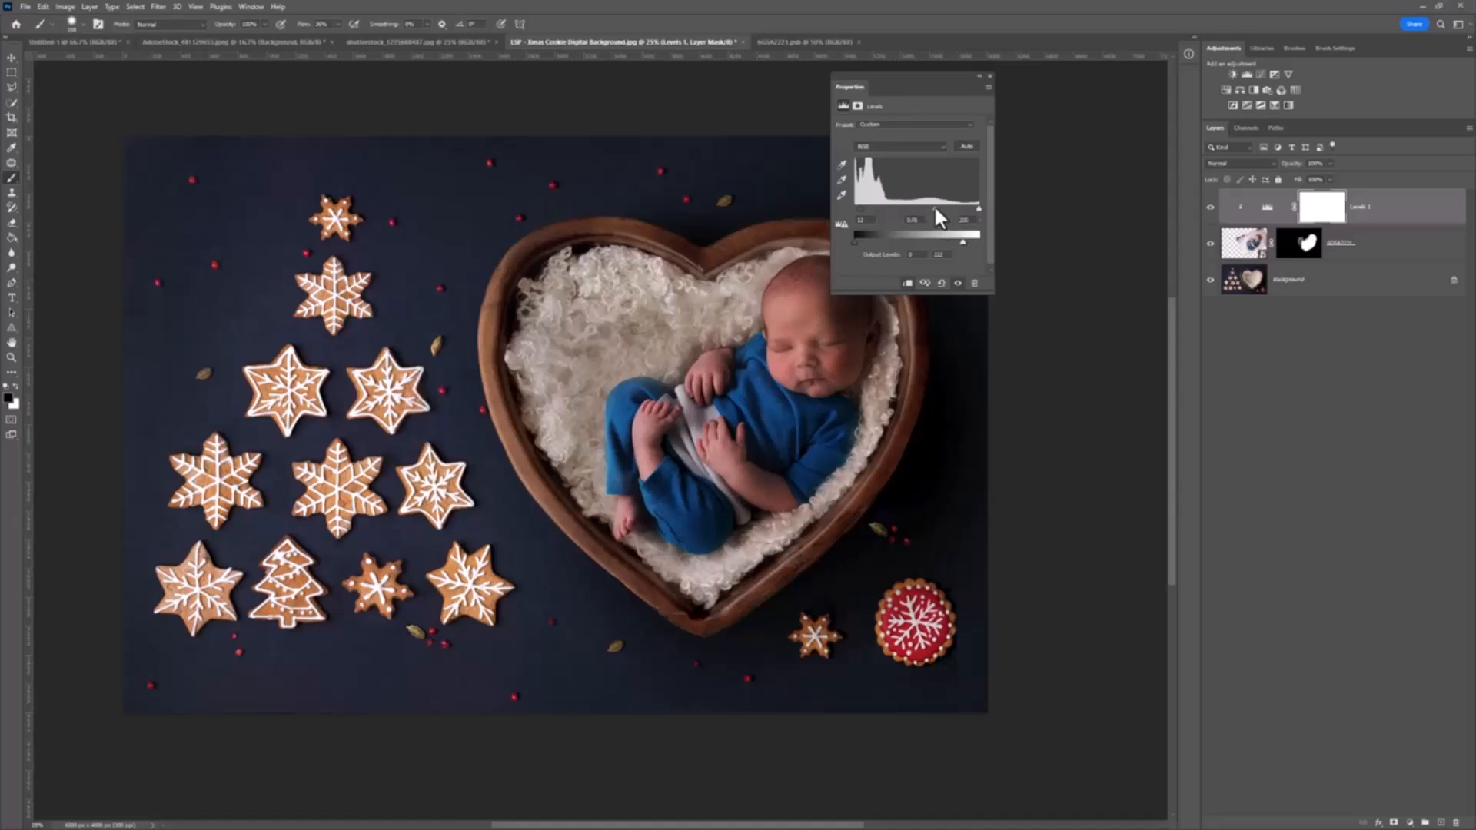
left_click(1336, 218)
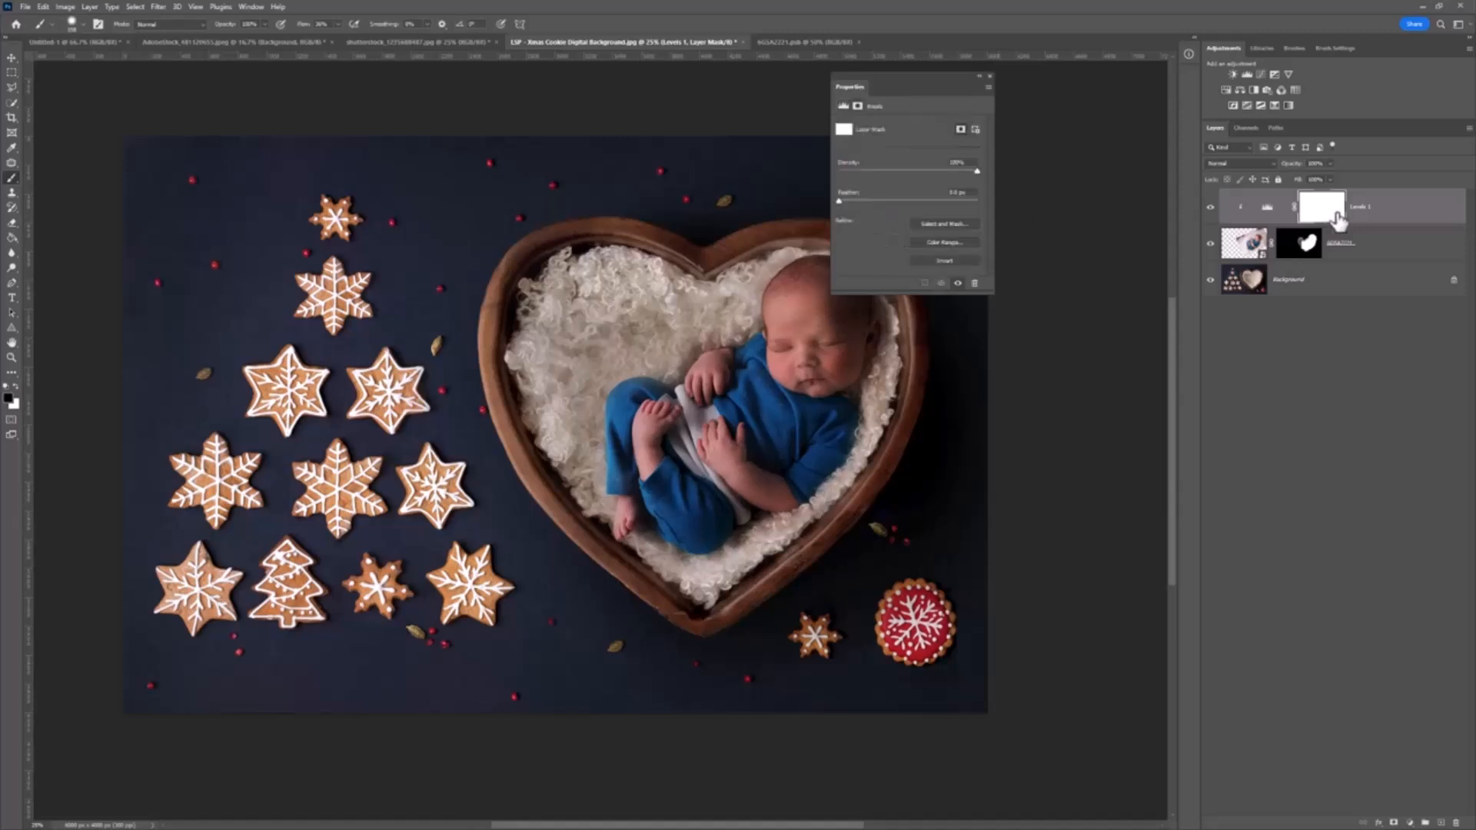
key("ctrl+i")
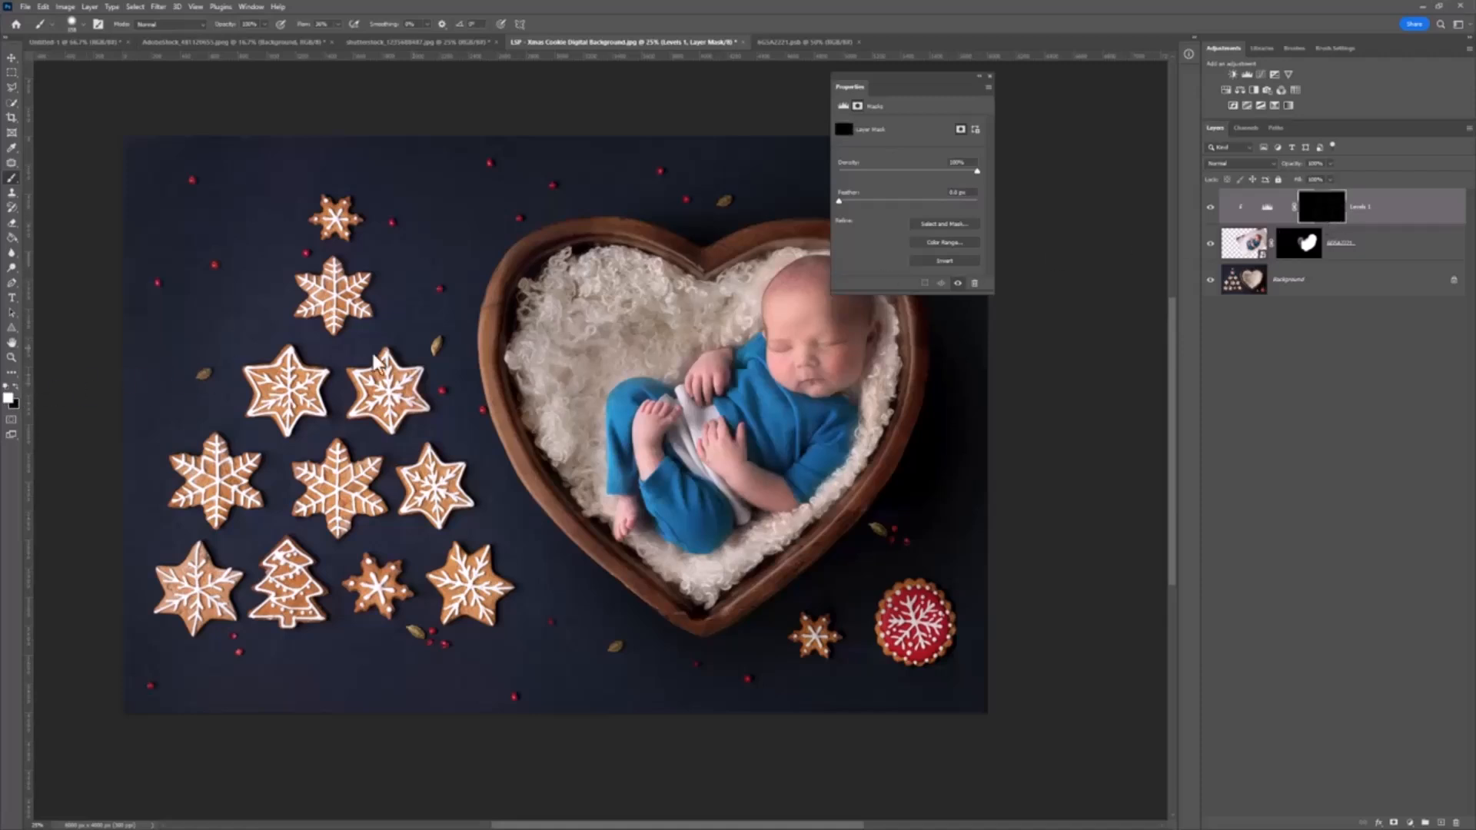
- Paint white on the Levels mask with a large 0% hardness brush over the baby's upper side and the adjacent fleece
right_click(430, 351)
left_click_drag(549, 375, 550, 375)
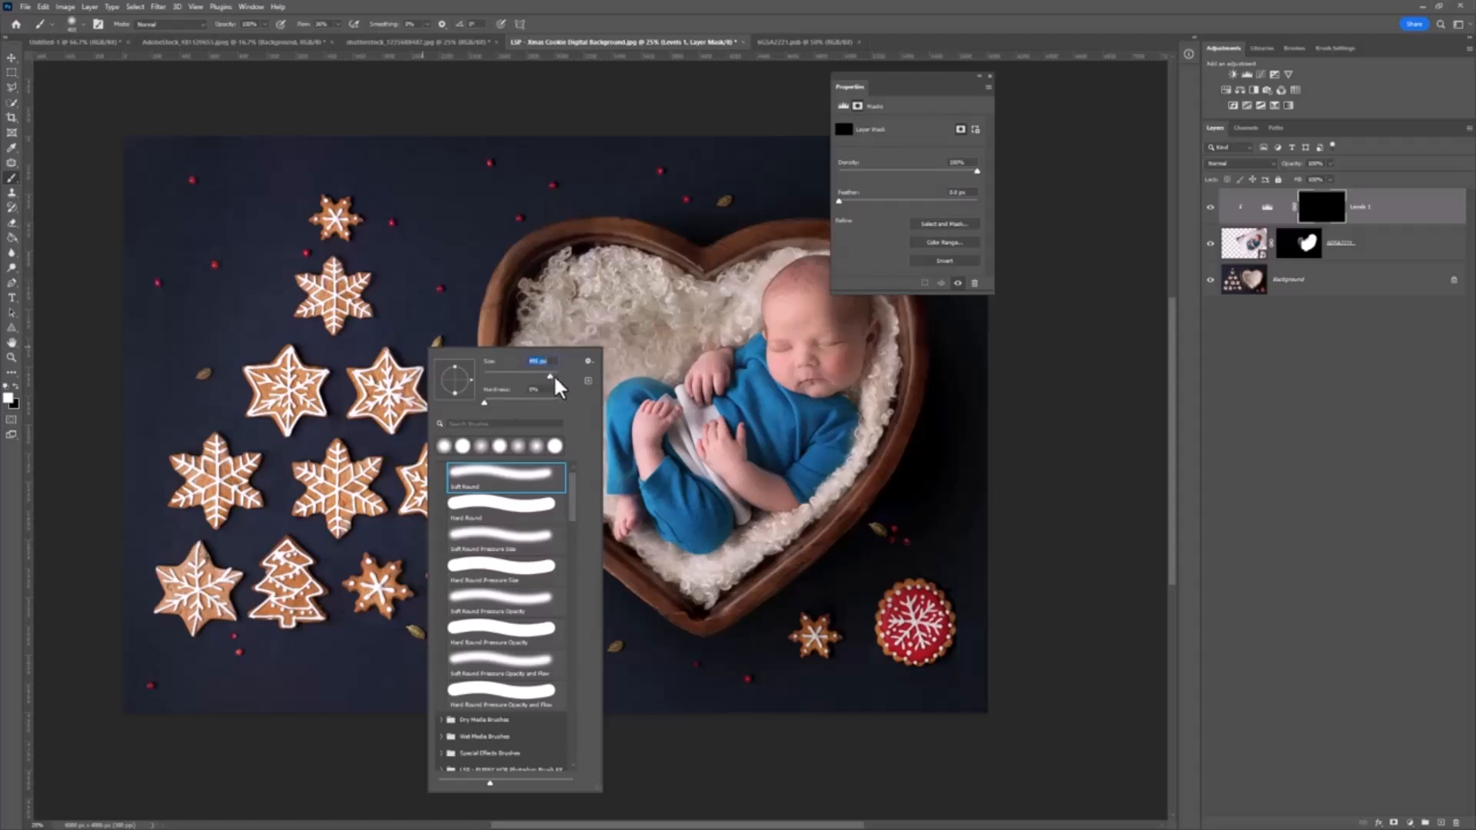
left_click(666, 366)
key("bracketright")
key("bracketright")
key("bracketright")
mouse_move(641, 362)
left_mouse_down()
mouse_move(608, 425)
mouse_move(565, 456)
mouse_move(629, 538)
mouse_move(614, 435)
mouse_move(667, 341)
mouse_move(720, 310)
mouse_move(731, 325)
mouse_move(762, 247)
mouse_move(725, 354)
left_mouse_up()
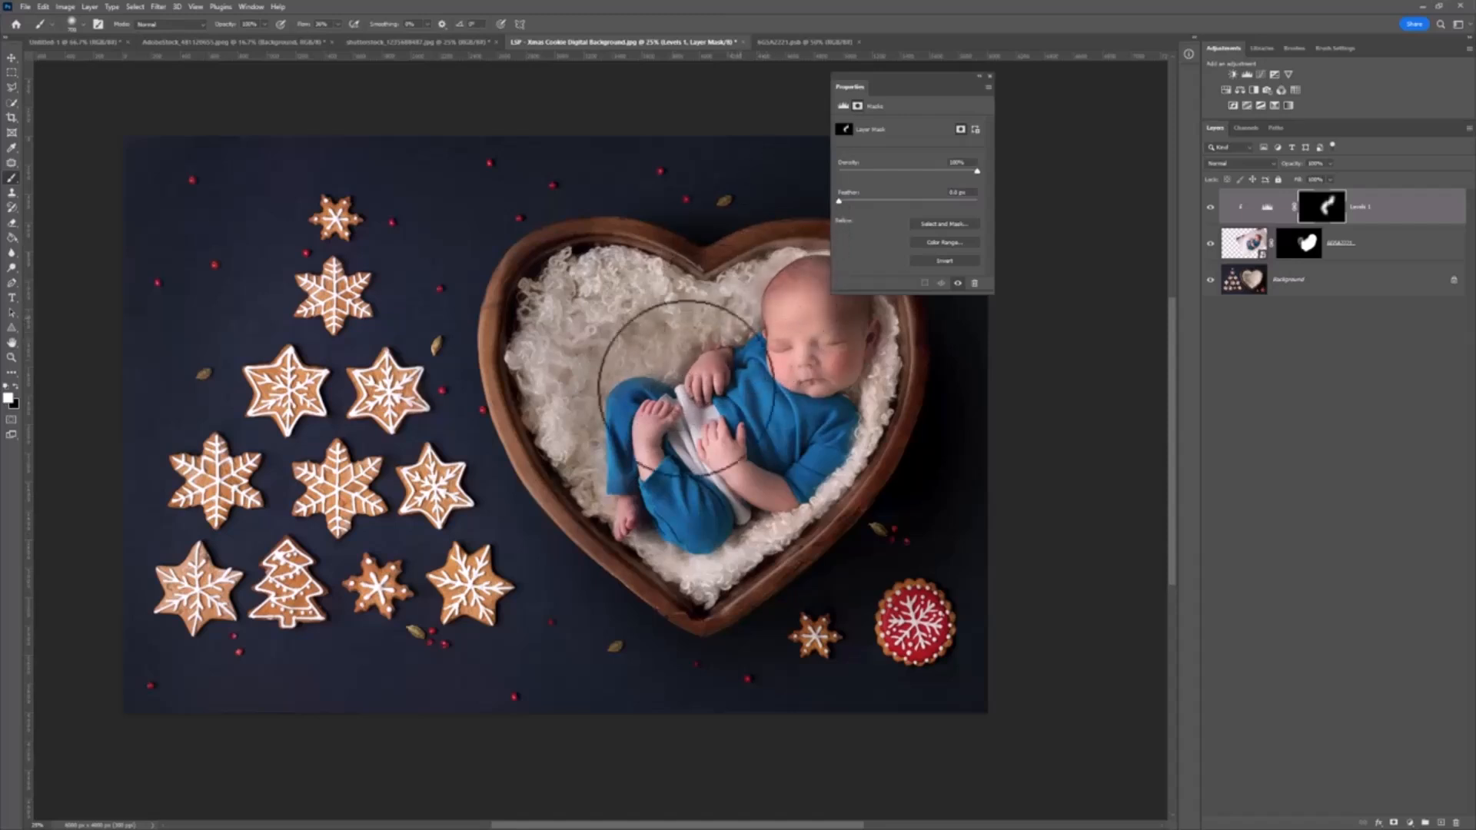
- Set the Levels layer's blend mode to Luminosity and paint white on its mask around the baby's lower side
left_click(1230, 163)
left_click(1211, 440)
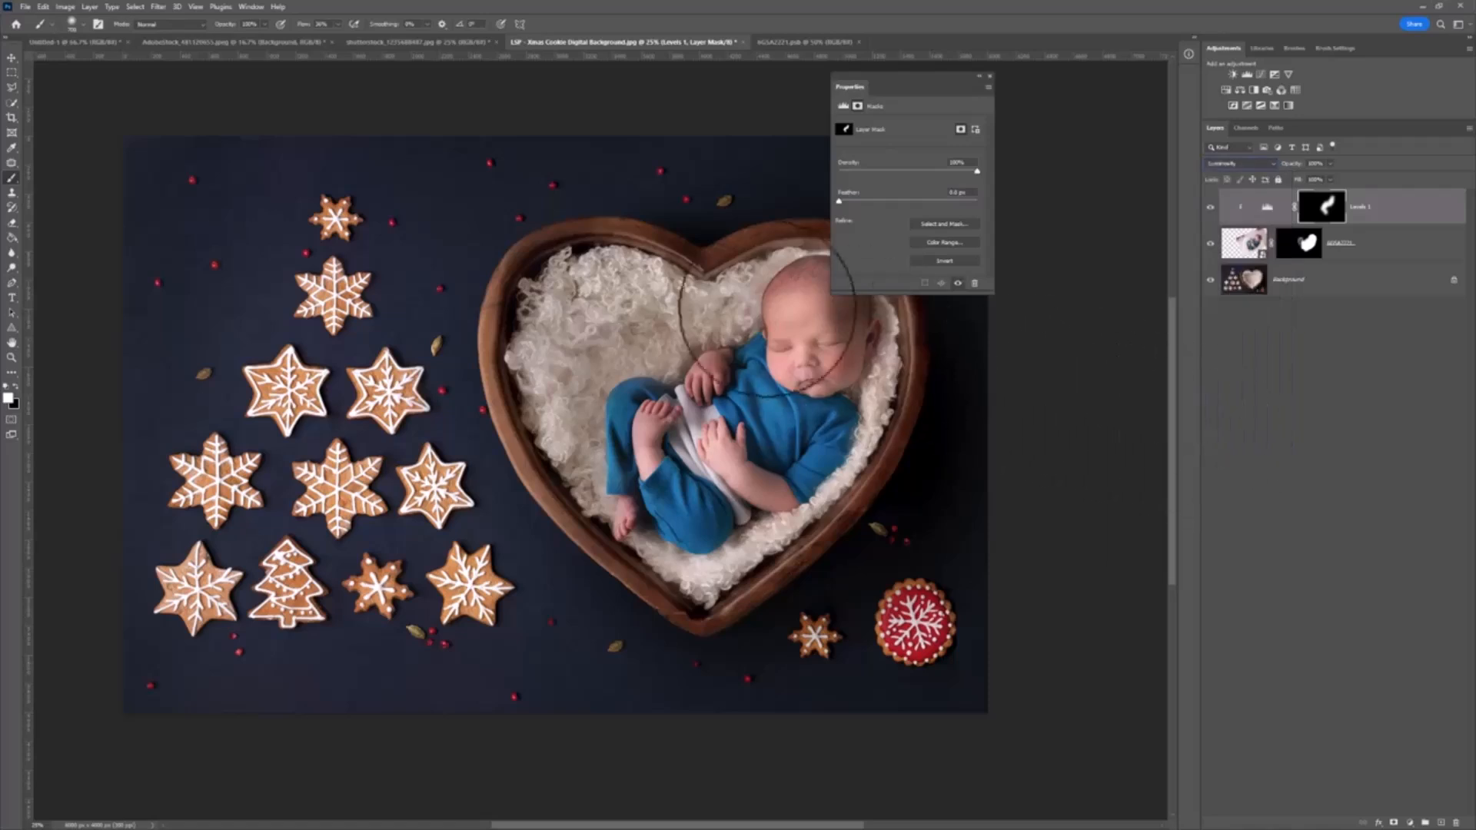
mouse_move(680, 590)
left_mouse_down()
mouse_move(675, 543)
mouse_move(863, 412)
mouse_move(888, 340)
mouse_move(869, 419)
mouse_move(825, 436)
mouse_move(742, 535)
mouse_move(610, 554)
left_mouse_up()
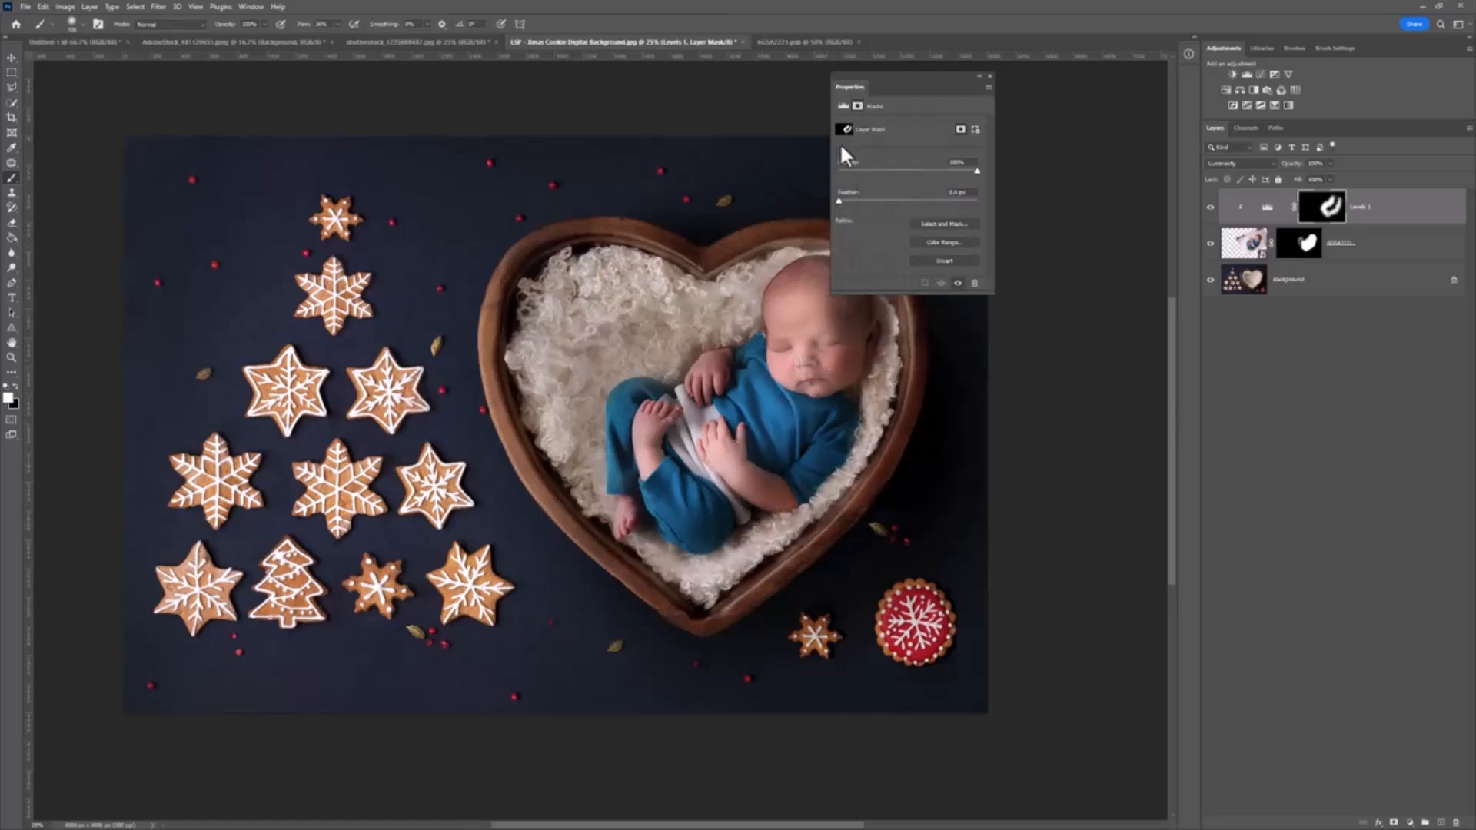
left_click_drag(845, 86, 950, 97)
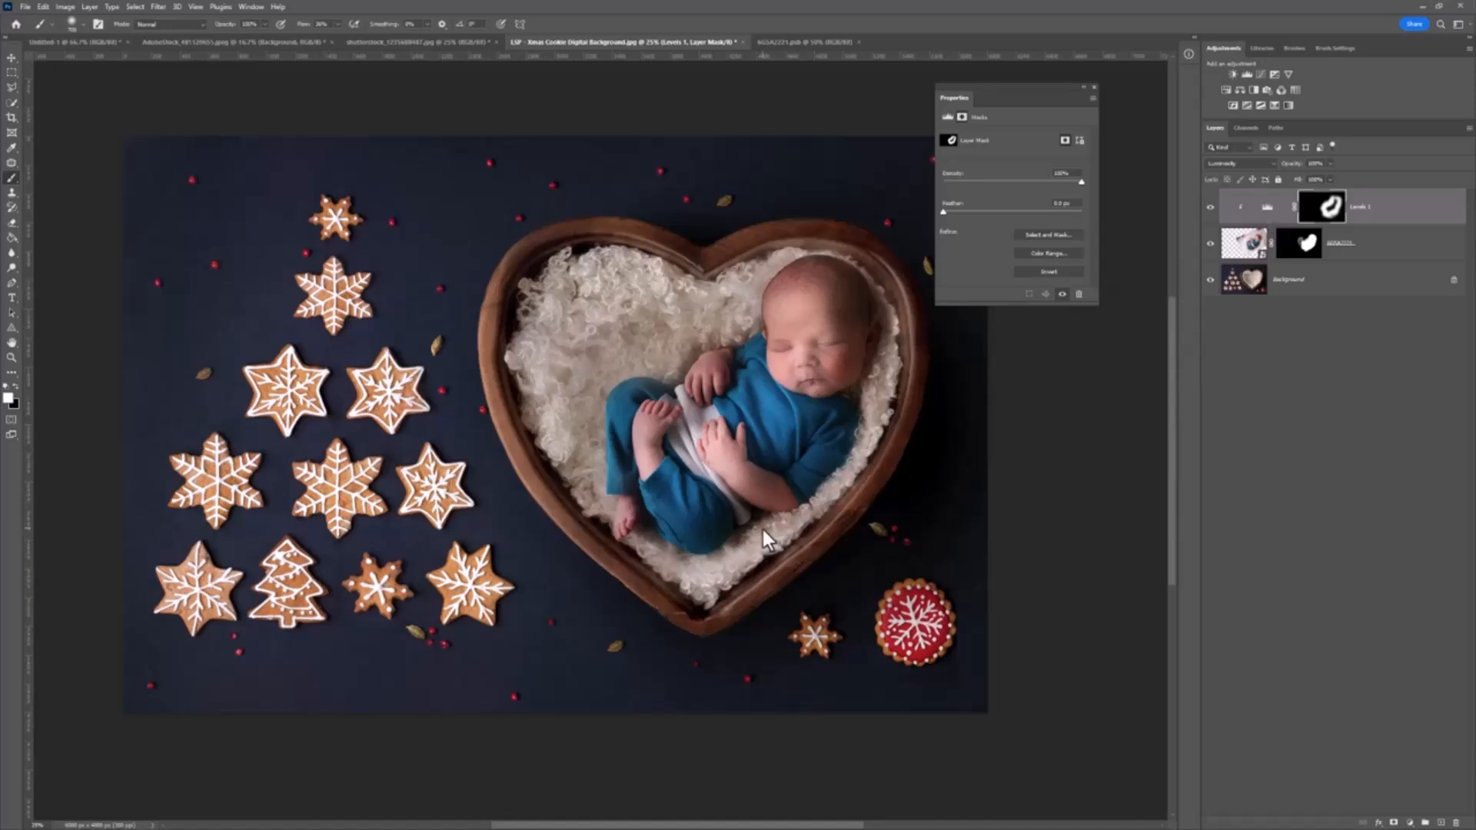
- Compare the fleece with the photo hidden, and paint black on the photo's mask with a smaller brush over the fleece around the baby's legs
left_click(1209, 243)
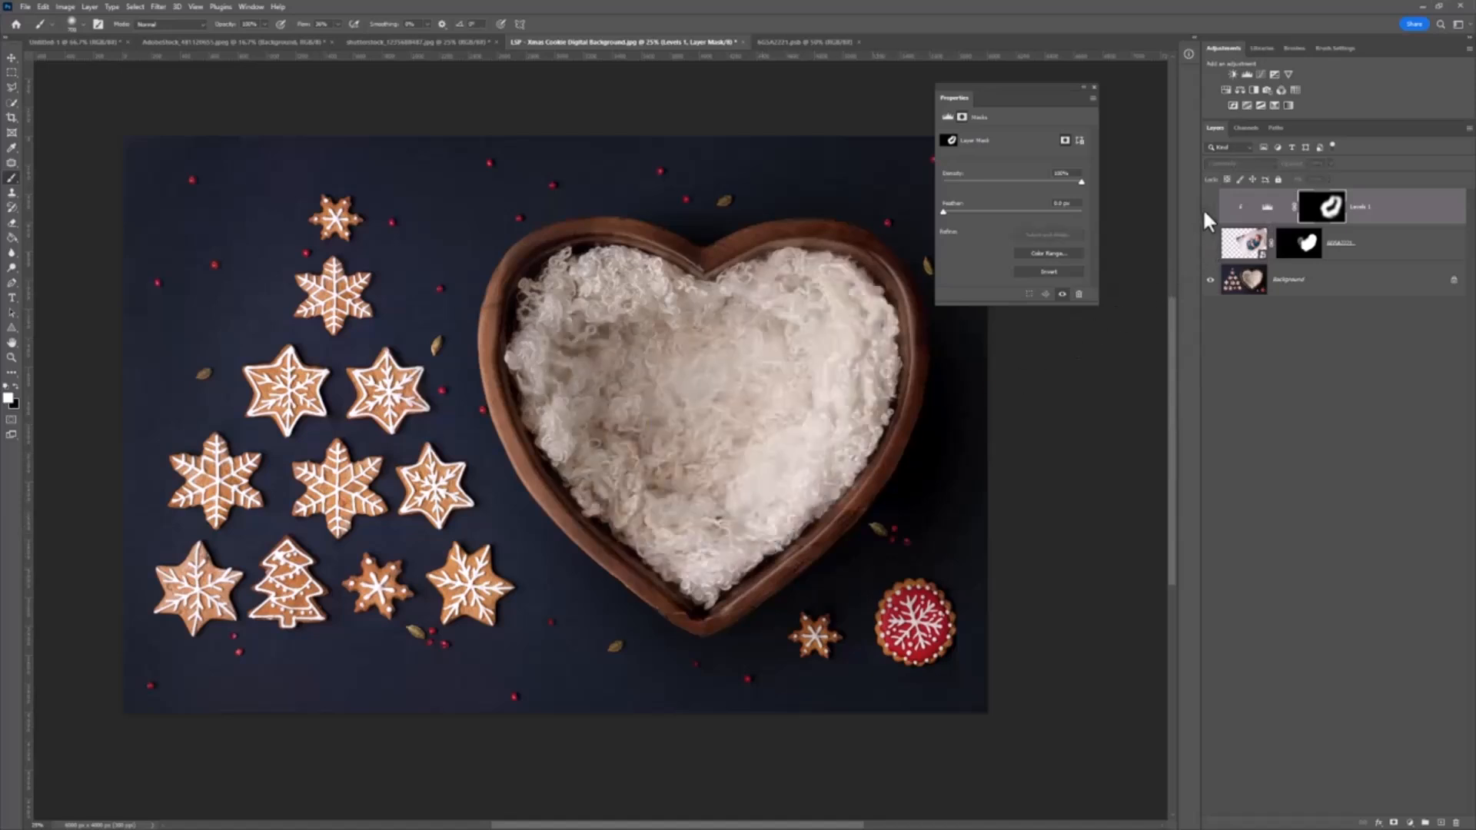
left_click(1300, 246)
key("x")
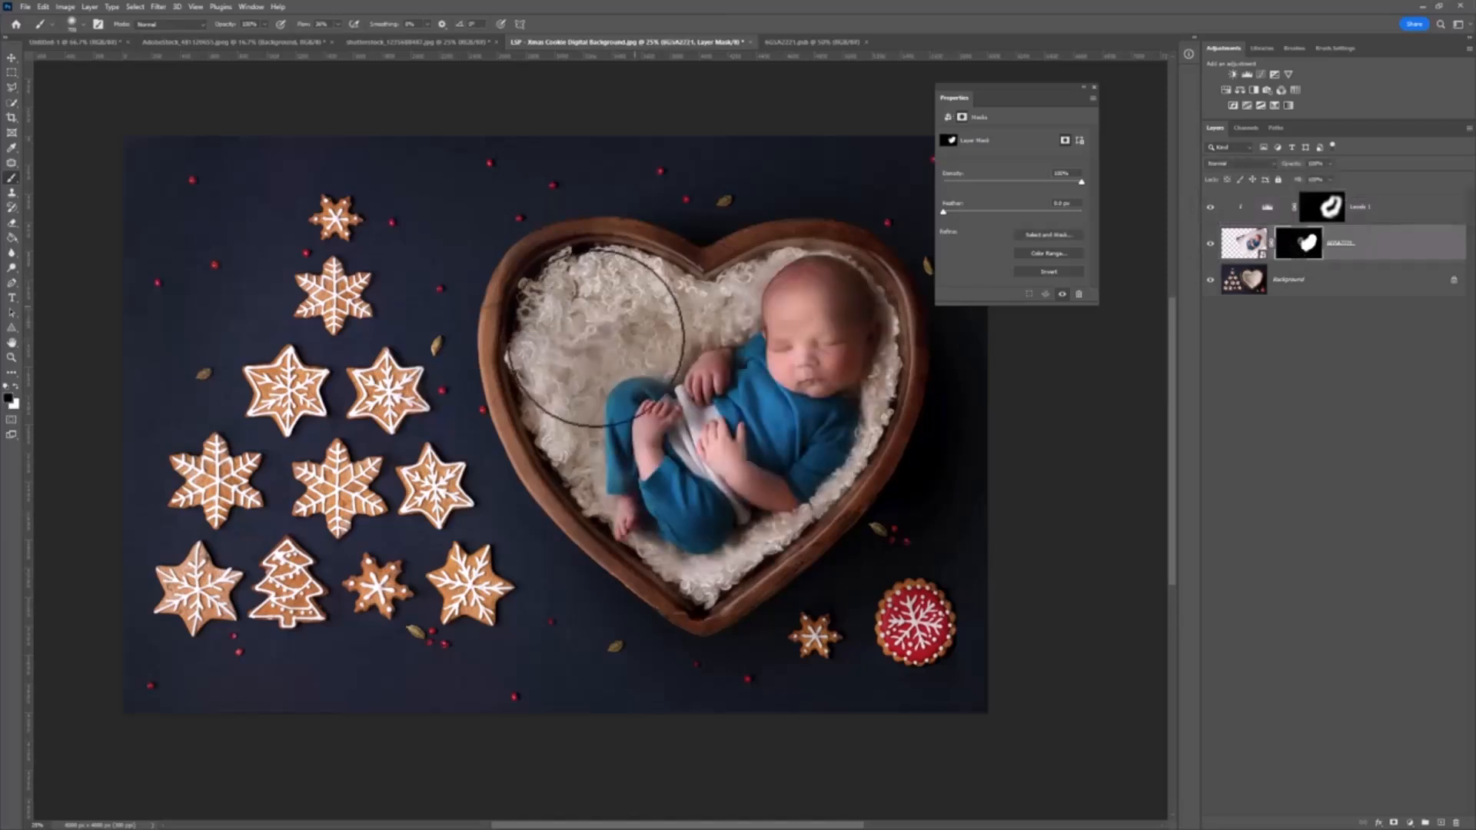
left_click(1210, 243)
left_click(1210, 243)
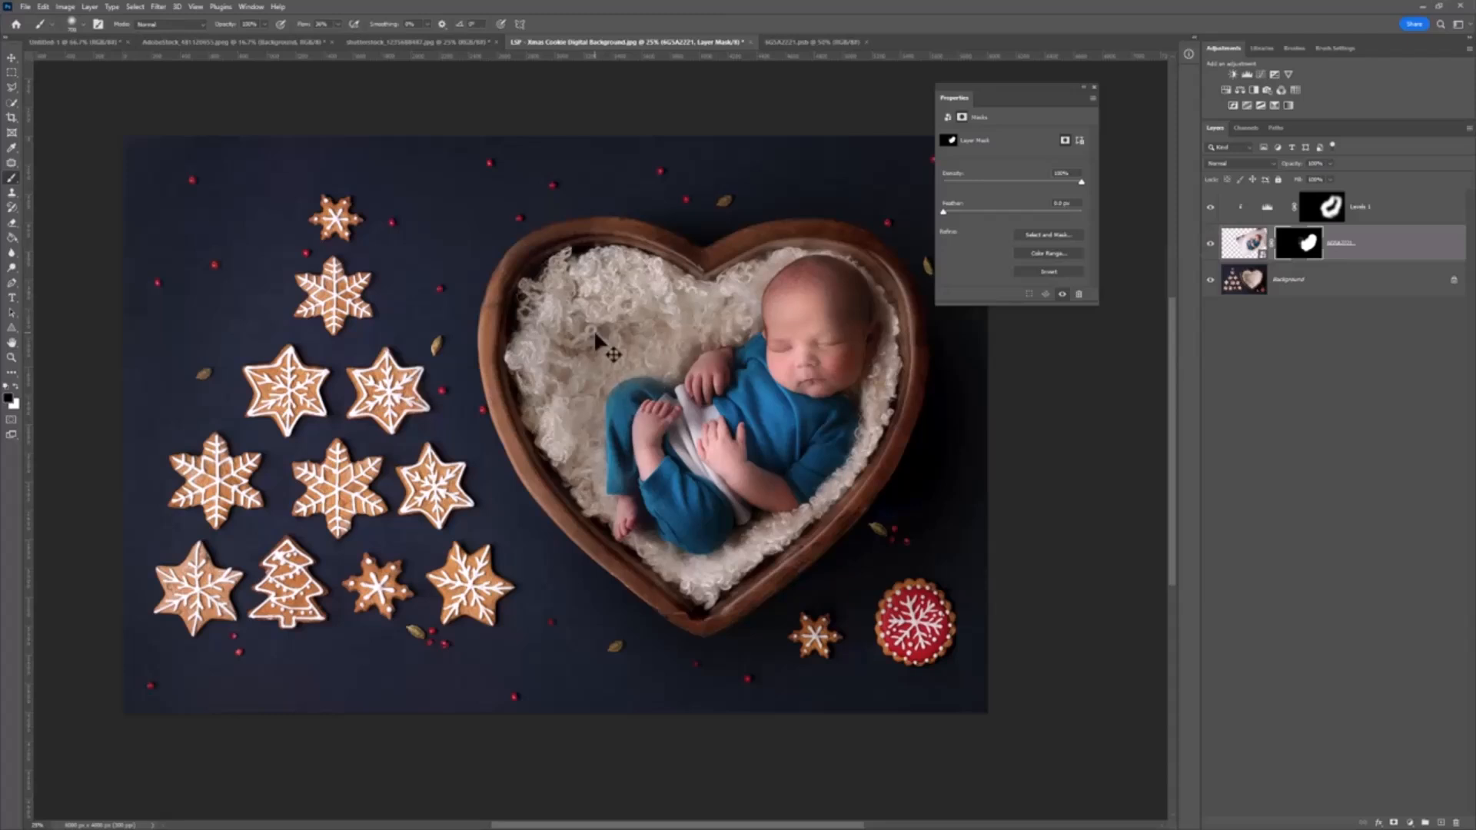
key("bracketleft")
key("bracketleft")
key("bracketleft")
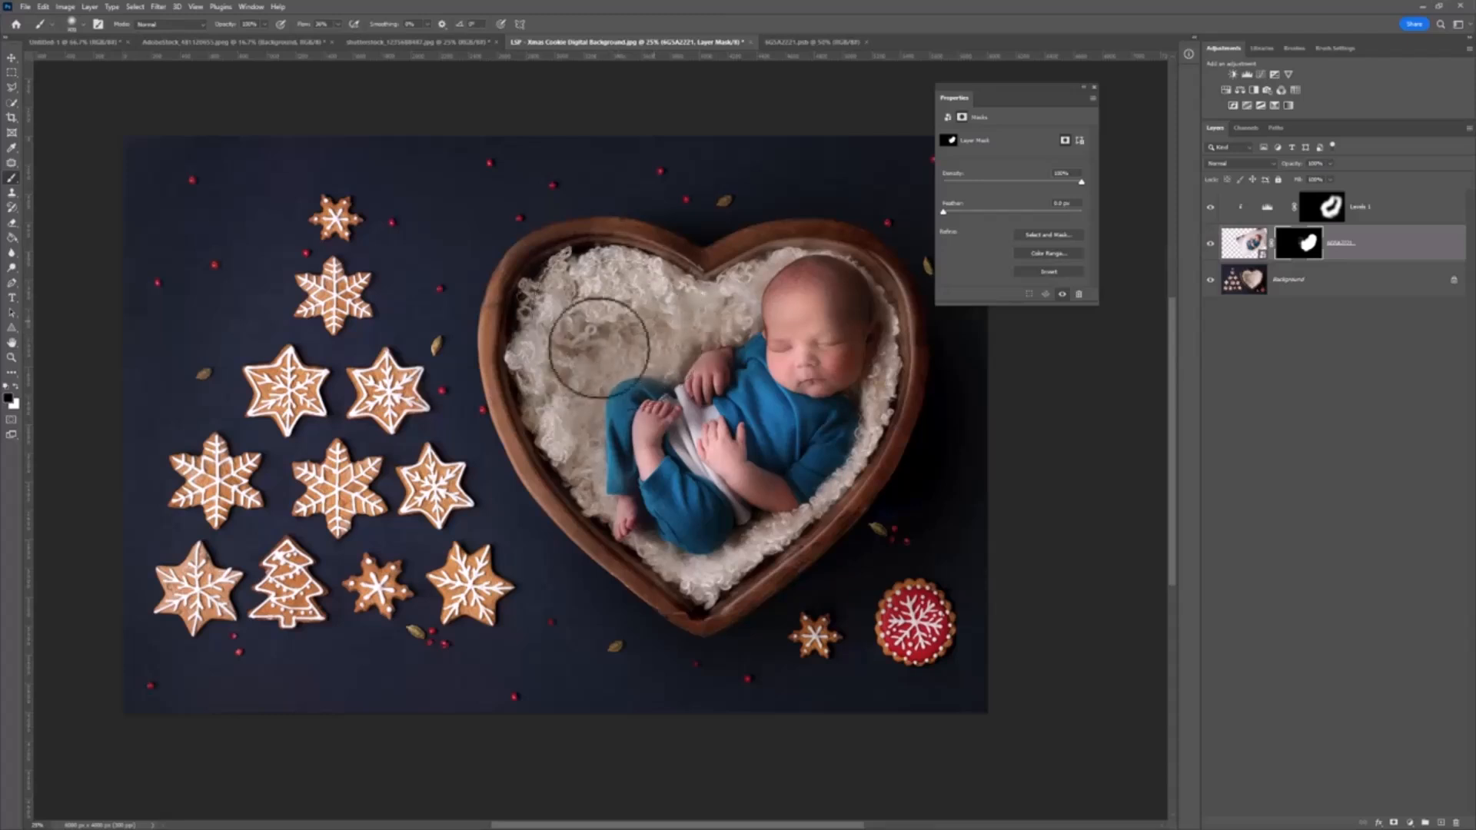
mouse_move(610, 338)
left_mouse_down()
mouse_move(675, 308)
mouse_move(608, 321)
mouse_move(584, 366)
mouse_move(529, 405)
mouse_move(563, 429)
mouse_move(583, 498)
mouse_move(572, 544)
mouse_move(573, 528)
mouse_move(606, 573)
mouse_move(692, 601)
left_mouse_up()
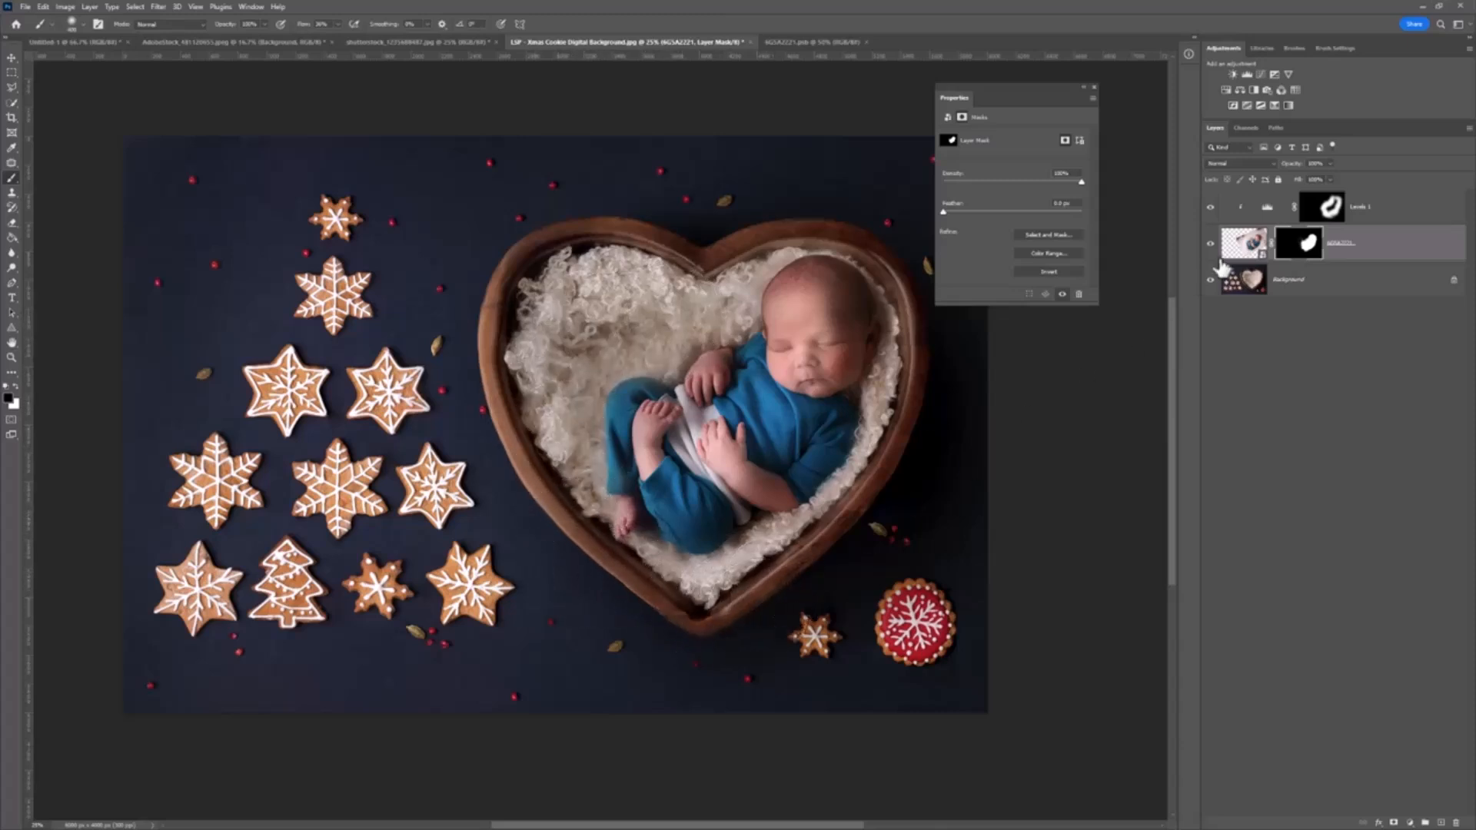
- Try enlarging, rotating and repositioning the newborn photo together with its Levels layer inside the bowl using free transform
left_click(1238, 244)
key("ctrl+t")
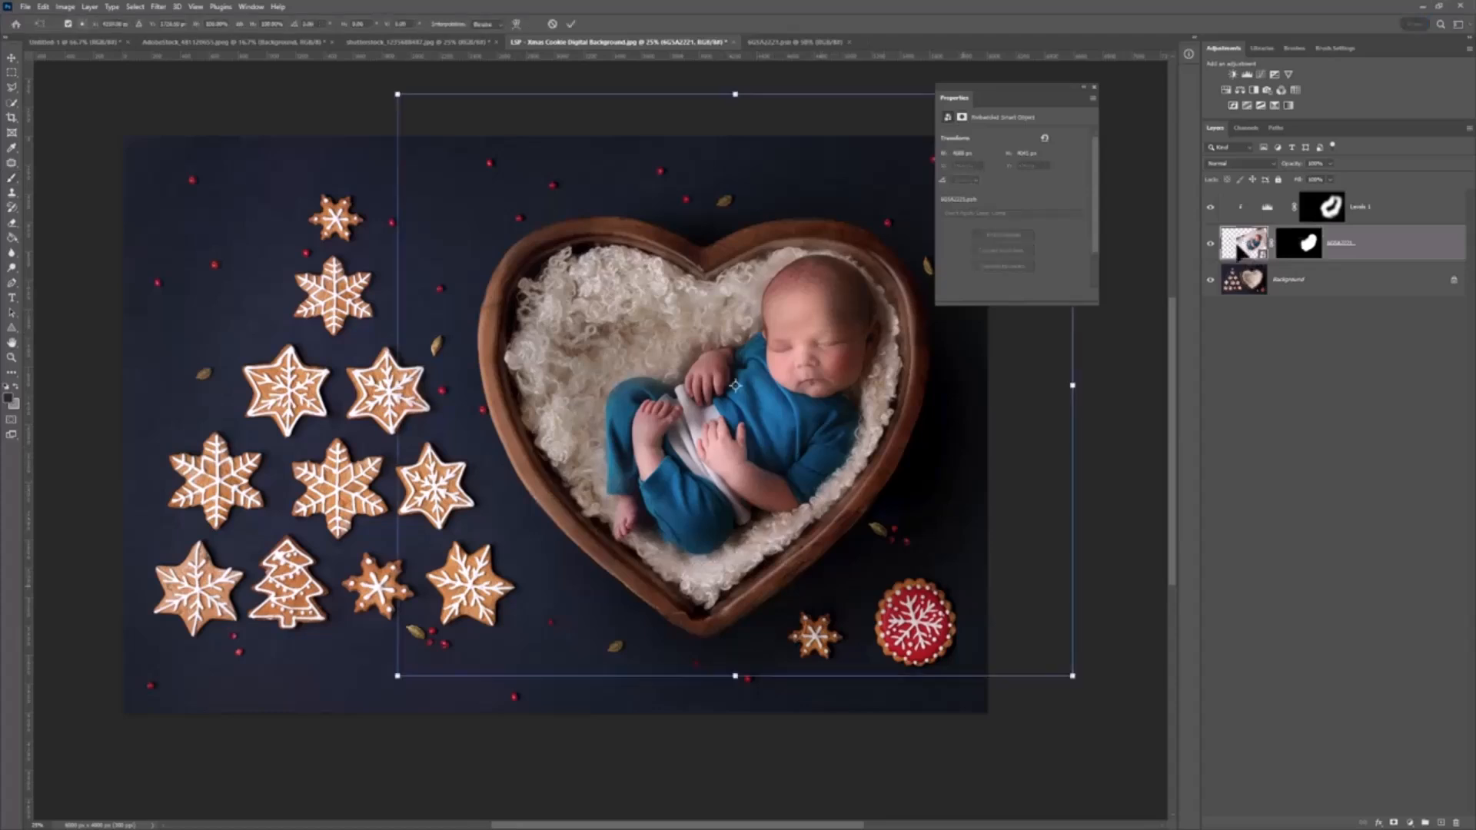
key("Return")
left_click(1361, 217)
key("ctrl+t")
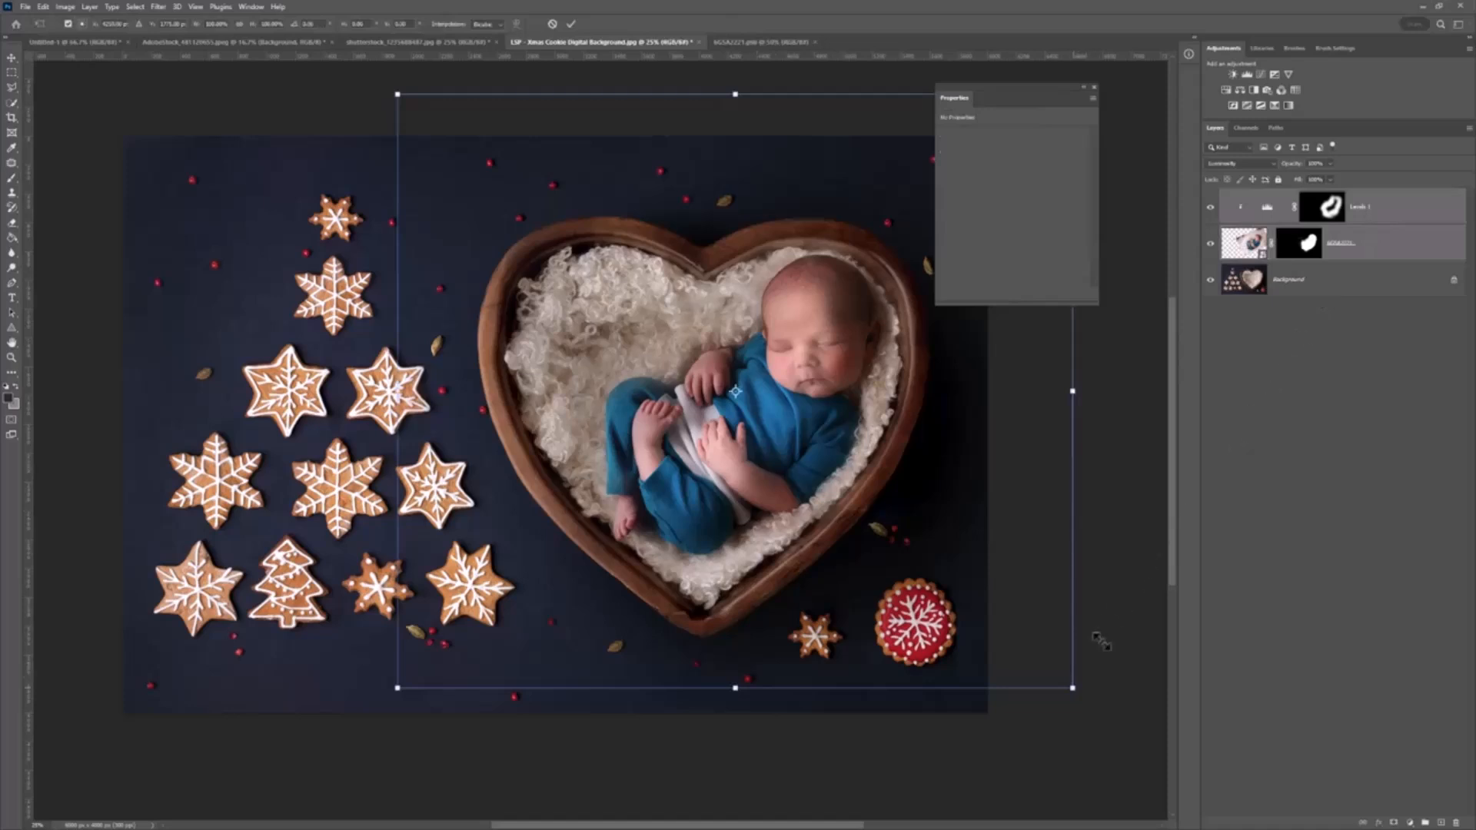
left_click_drag(1073, 687, 1151, 710)
left_click_drag(1002, 604, 965, 582)
left_click_drag(863, 807, 901, 773)
left_click_drag(892, 505, 905, 515)
left_click_drag(432, 758, 432, 754)
left_click_drag(832, 554, 826, 566)
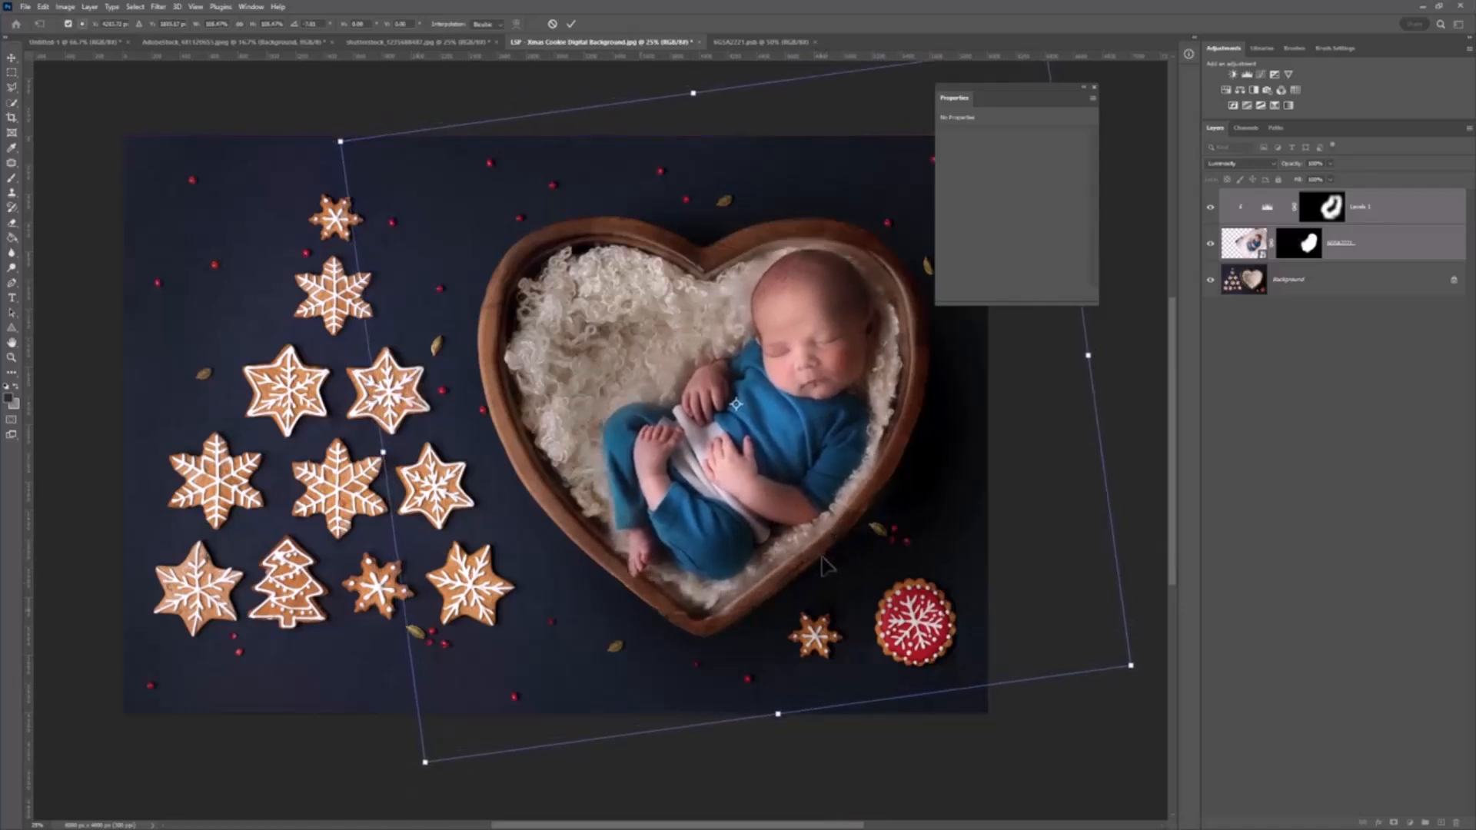
left_click_drag(427, 763, 440, 749)
key("Return")
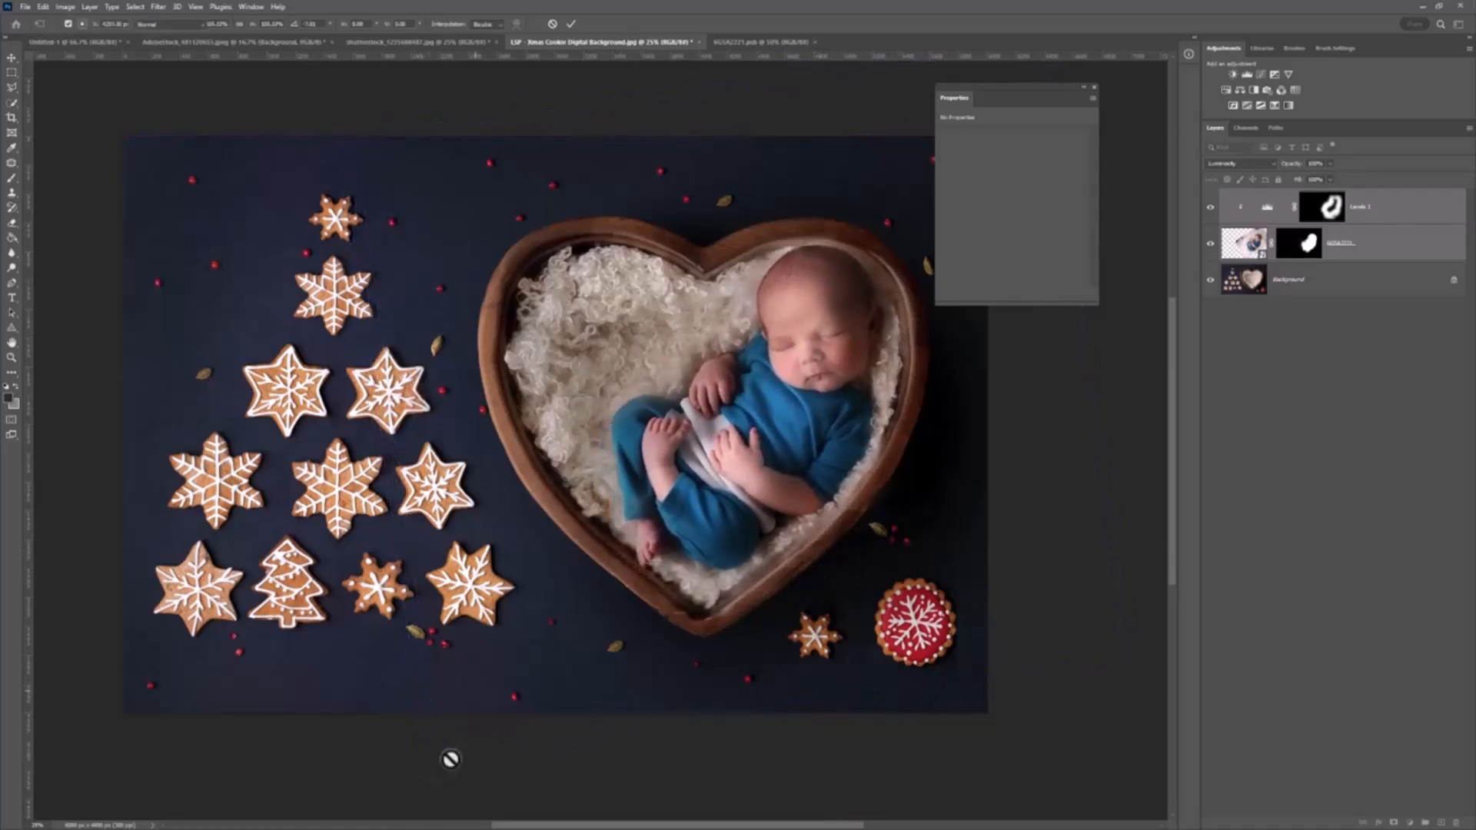
key("b")
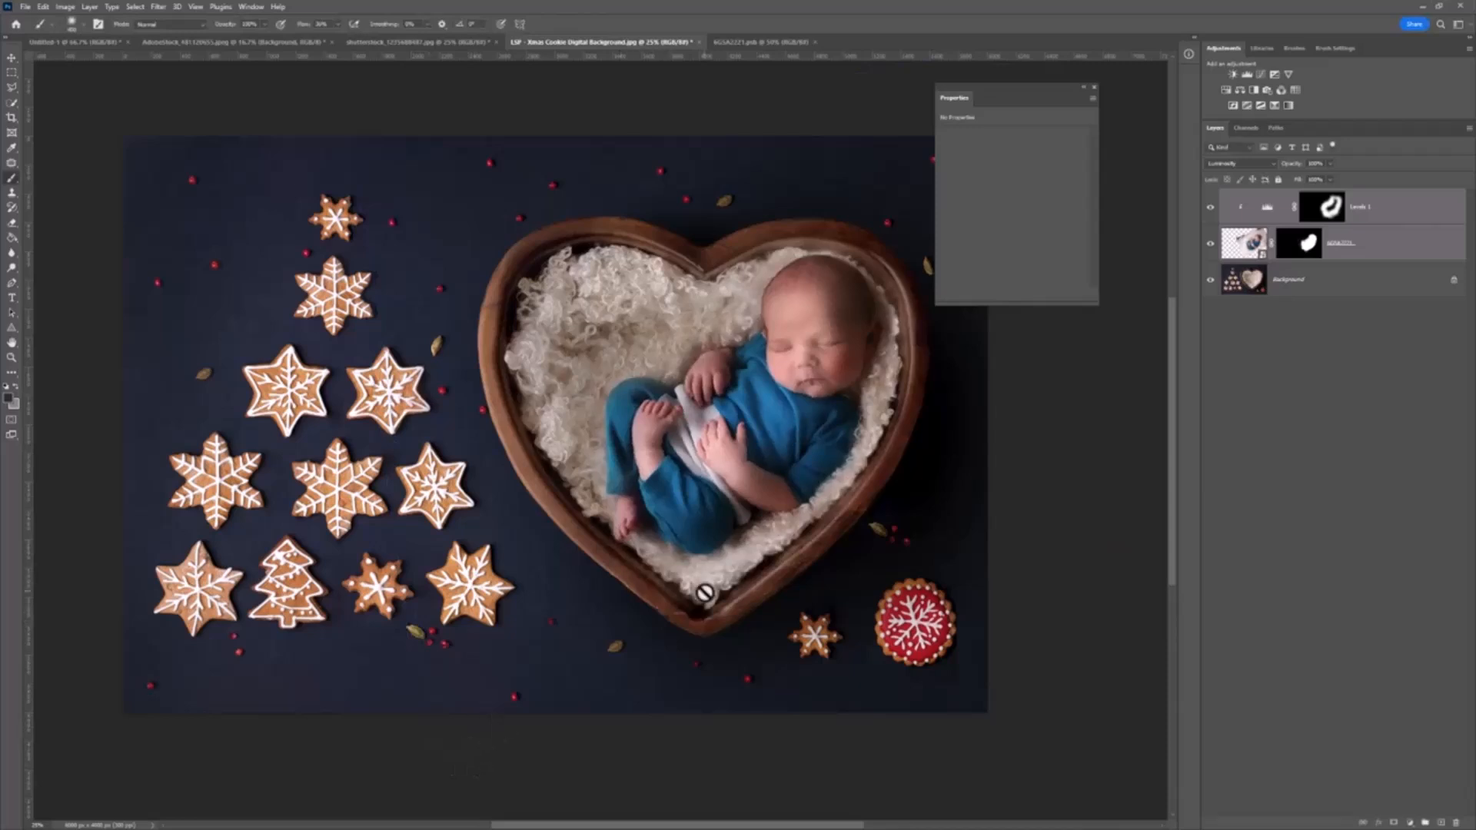